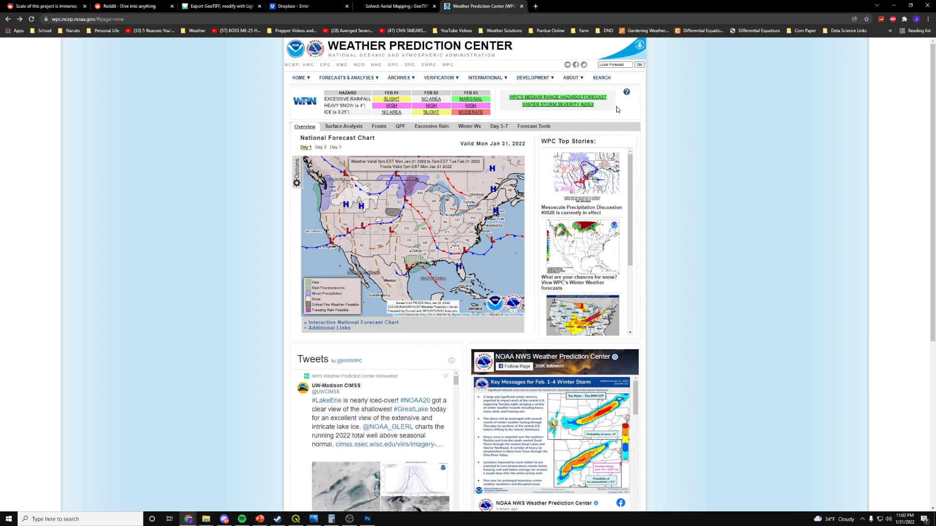
# Step: Open the Winter Storm Severity Index page and examine the Overall Impact map around Indiana
pyautogui.click(581, 105)
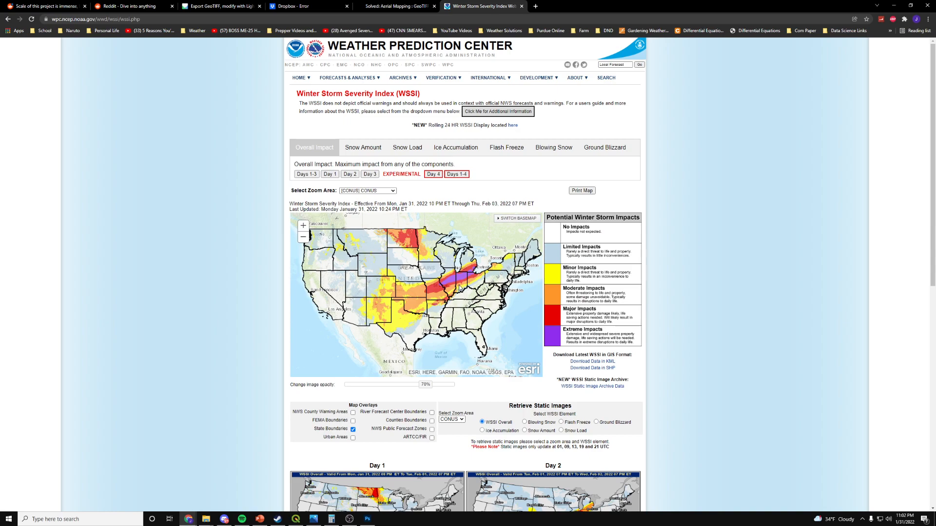
pyautogui.scroll(3, 461, 285)
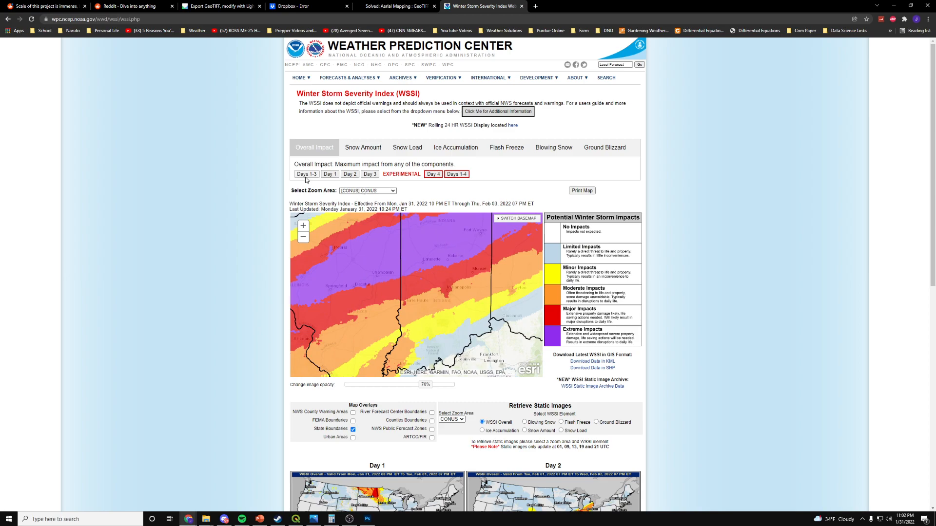
pyautogui.scroll(-2, 432, 262)
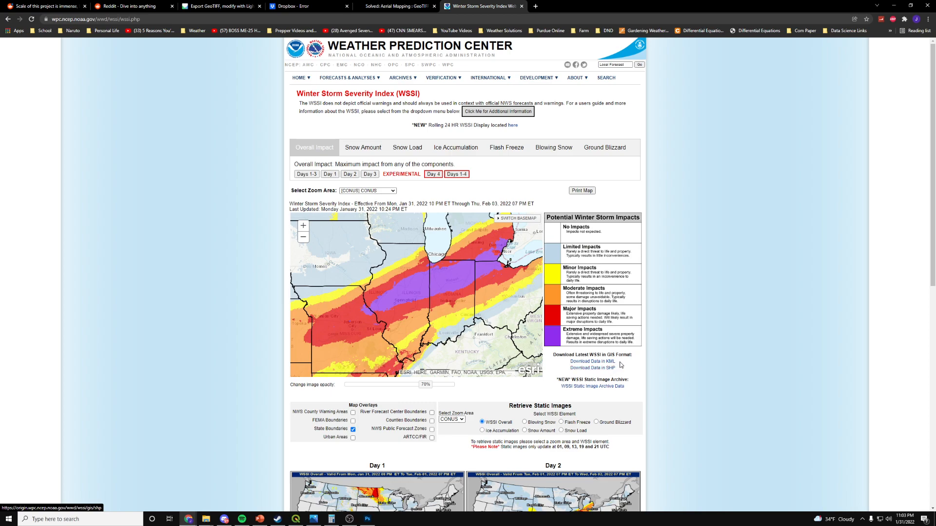
# Step: Open the directory of latest WSSI shapefile downloads and locate the WSSI_OVERALL zip files
pyautogui.moveTo(628, 363); pyautogui.dragTo(613, 363)
pyautogui.click(621, 363)
pyautogui.click(588, 369)
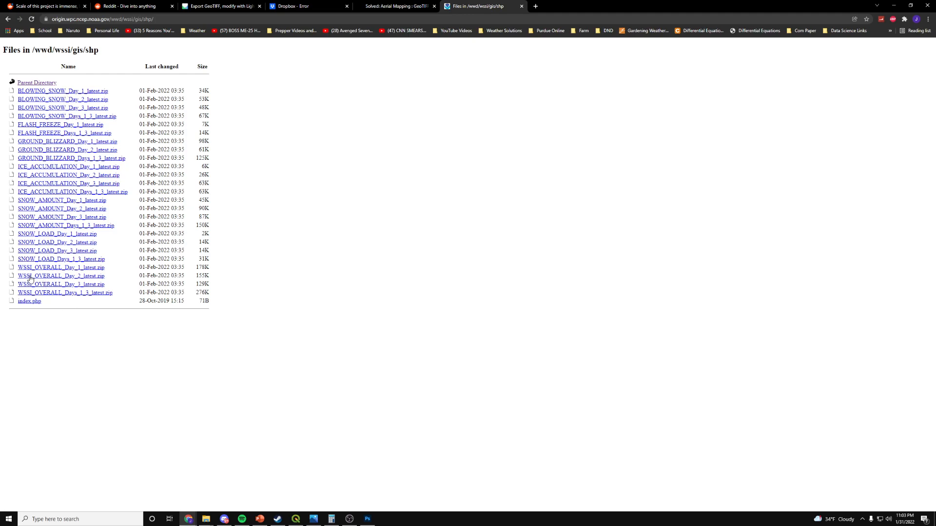
pyautogui.moveTo(5, 267); pyautogui.dragTo(112, 293)
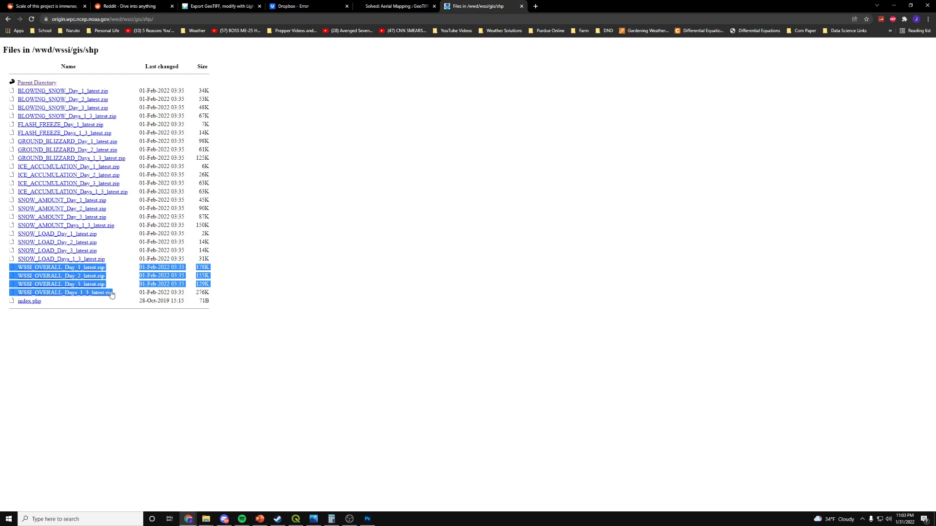
pyautogui.click(304, 299)
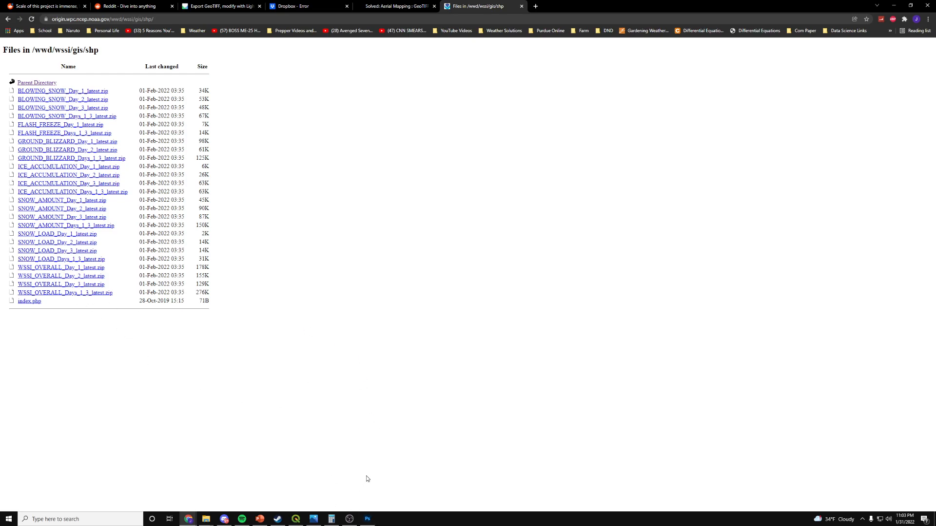
# Step: Switch to QGIS and start a new project, discarding the unsaved changes of the current one
pyautogui.click(295, 518)
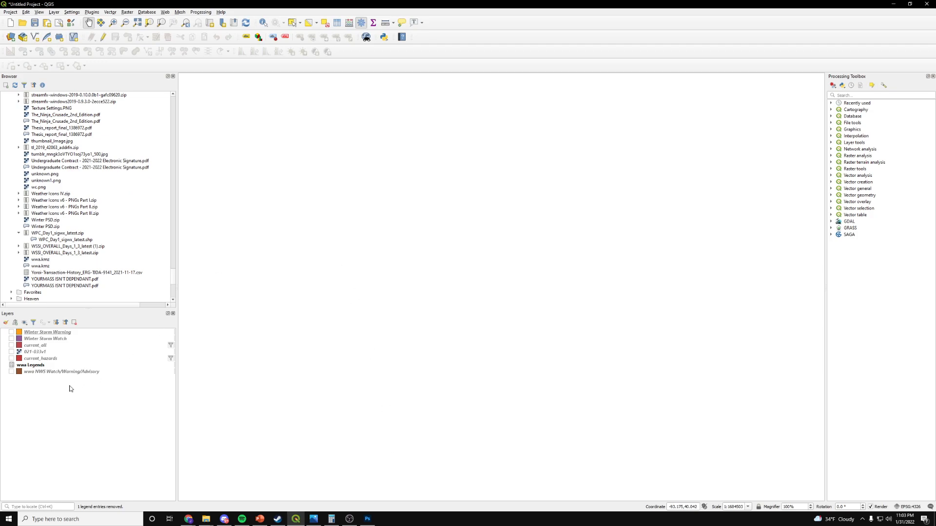
pyautogui.click(10, 12)
pyautogui.click(16, 19)
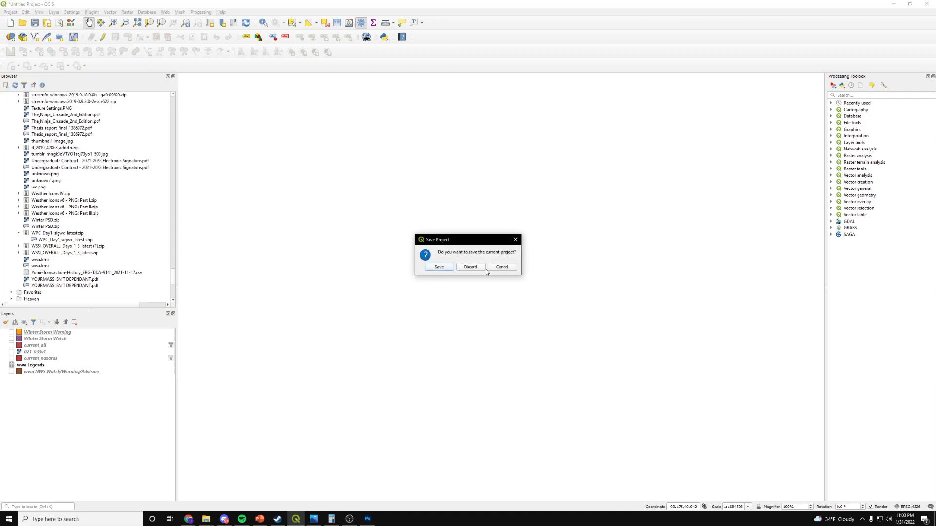
pyautogui.click(476, 267)
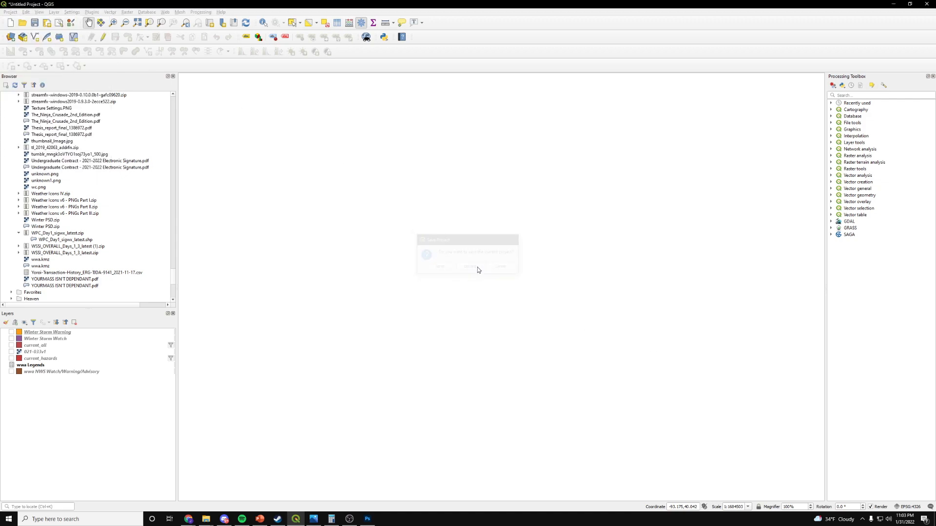
# Step: Add WSSI_OVERALL_Days_1_3.shp from WSSI_OVERALL_Days_1_3_latest (1).zip in the Downloads folder to the project as a layer
pyautogui.scroll(8, 126, 209)
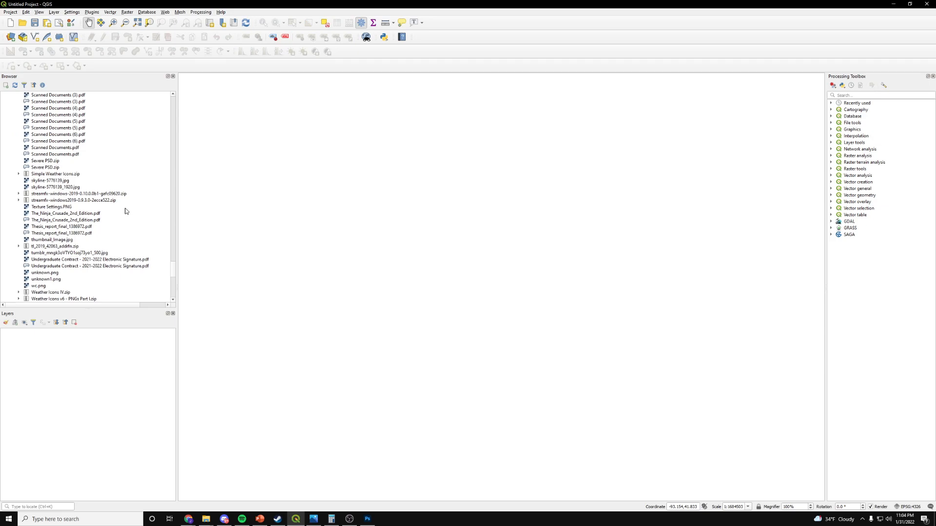
pyautogui.moveTo(173, 271); pyautogui.dragTo(170, 97)
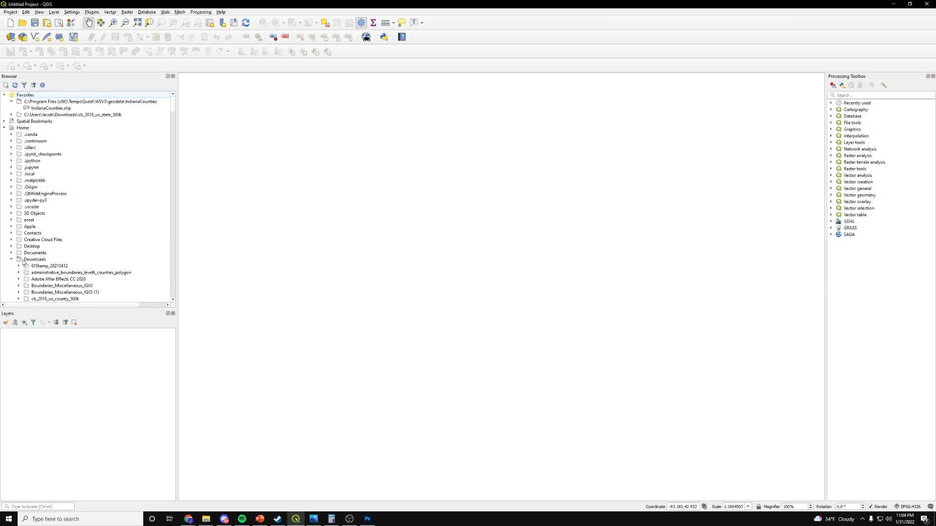
pyautogui.moveTo(174, 108); pyautogui.dragTo(178, 278)
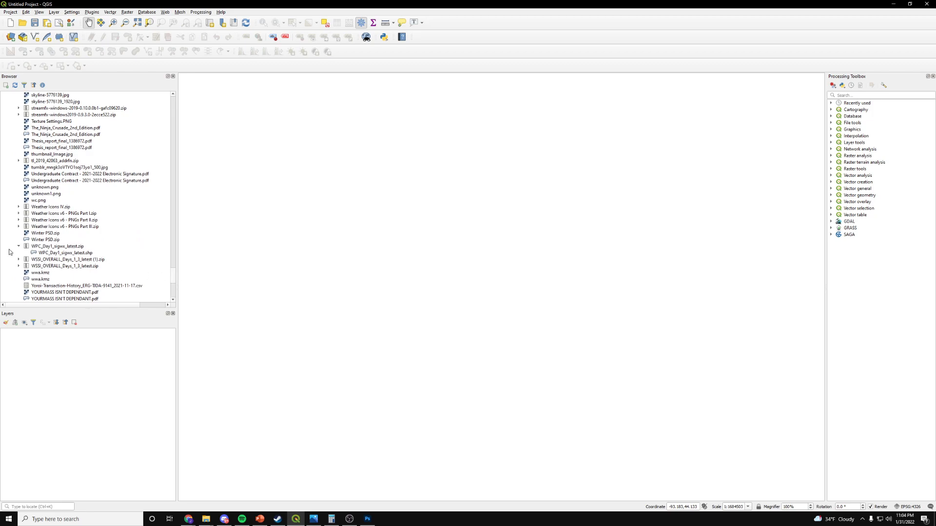
pyautogui.scroll(-1, 32, 265)
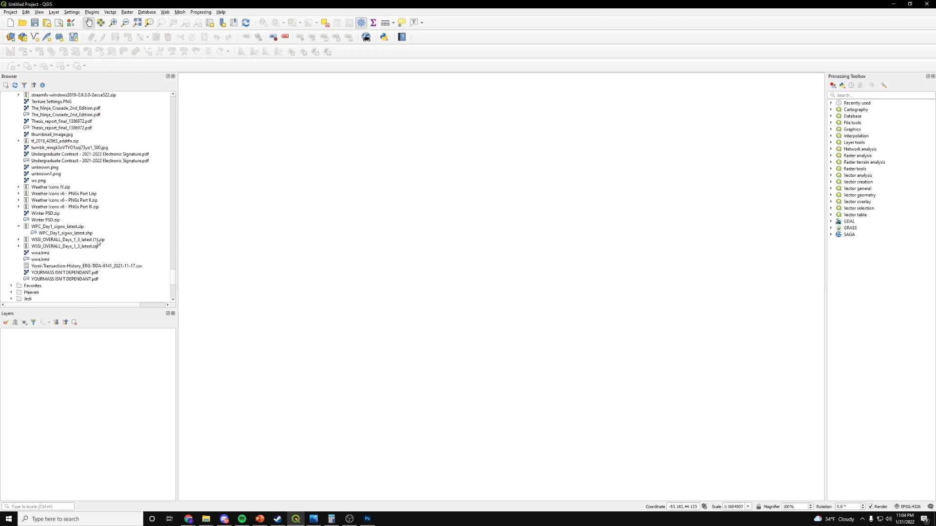
pyautogui.click(20, 240)
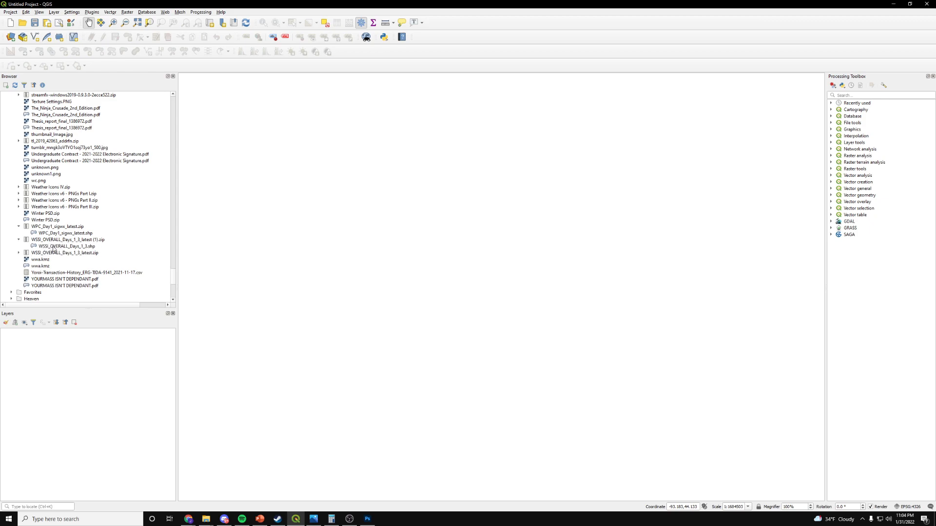
pyautogui.click(98, 242)
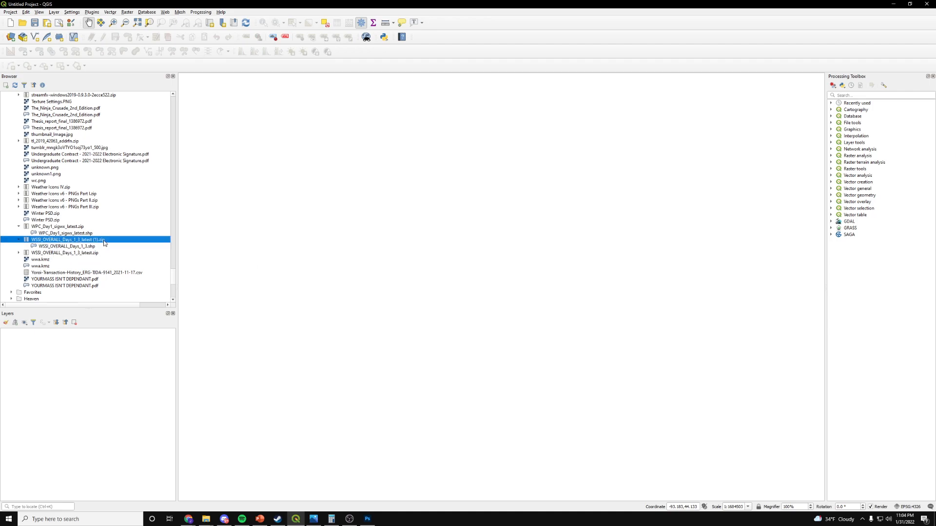
pyautogui.click(23, 246)
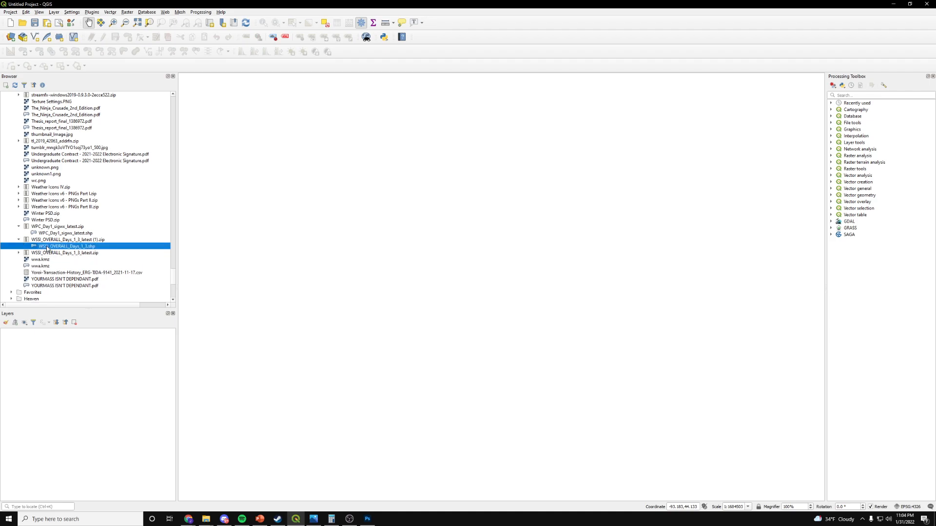
pyautogui.moveTo(47, 248); pyautogui.dragTo(41, 363)
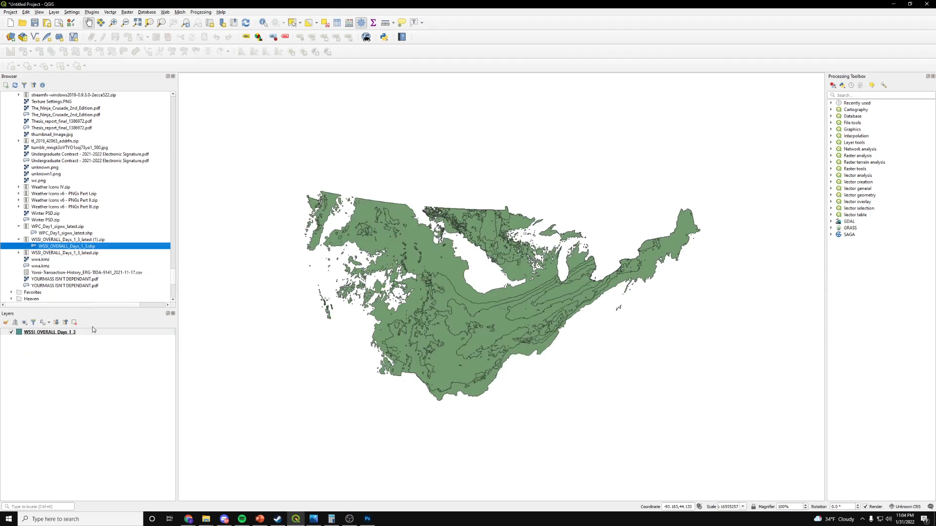
# Step: Open the filter query builder for the WSSI_OVERALL_Days_1_3 layer
pyautogui.scroll(1, 517, 331)
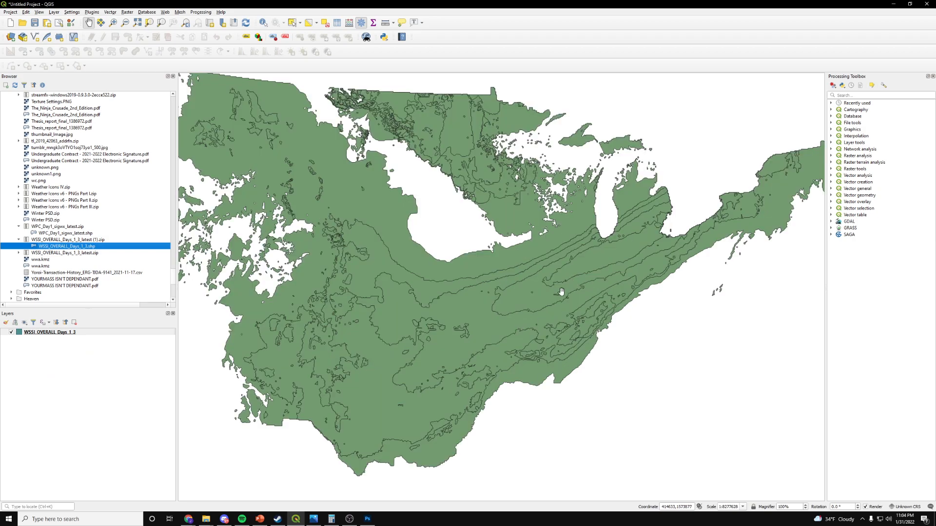
pyautogui.scroll(-1, 524, 283)
pyautogui.moveTo(525, 284); pyautogui.dragTo(512, 292)
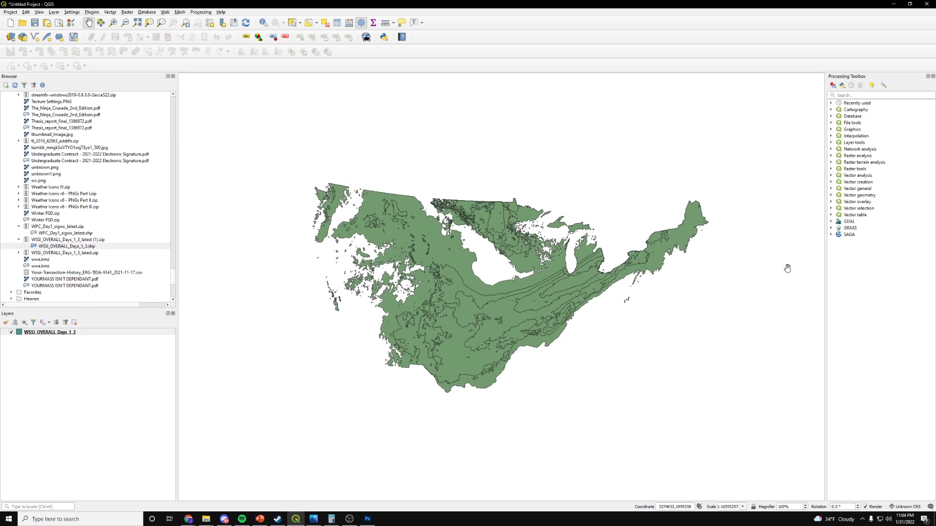
pyautogui.scroll(1, 576, 289)
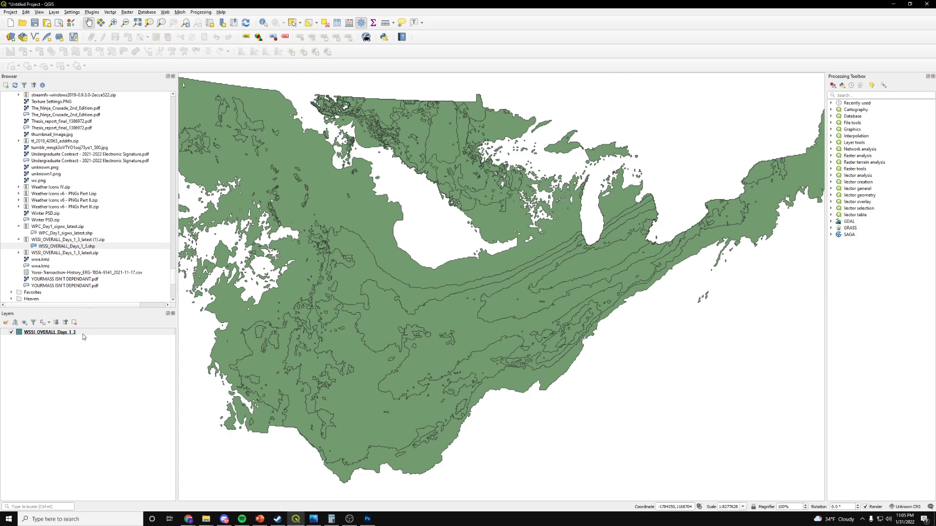
pyautogui.rightClick(67, 334)
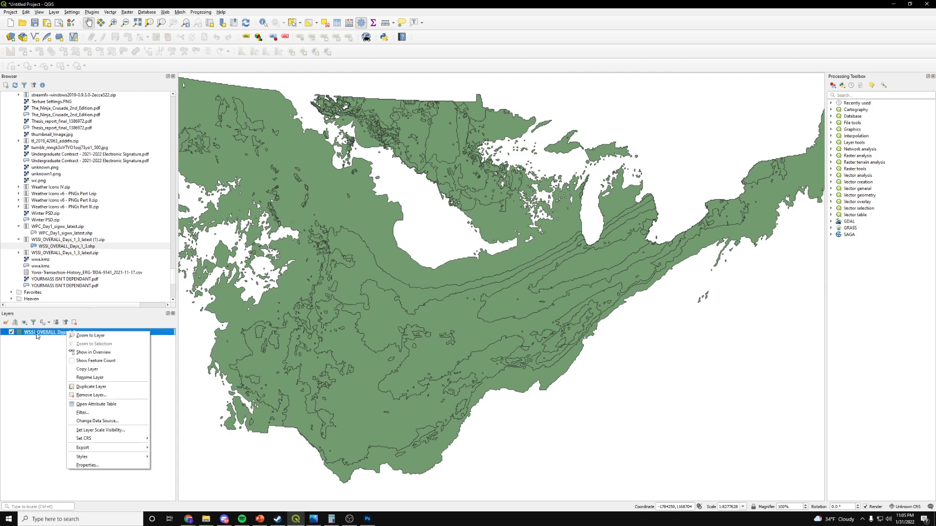
pyautogui.click(108, 414)
pyautogui.moveTo(302, 177); pyautogui.dragTo(296, 169)
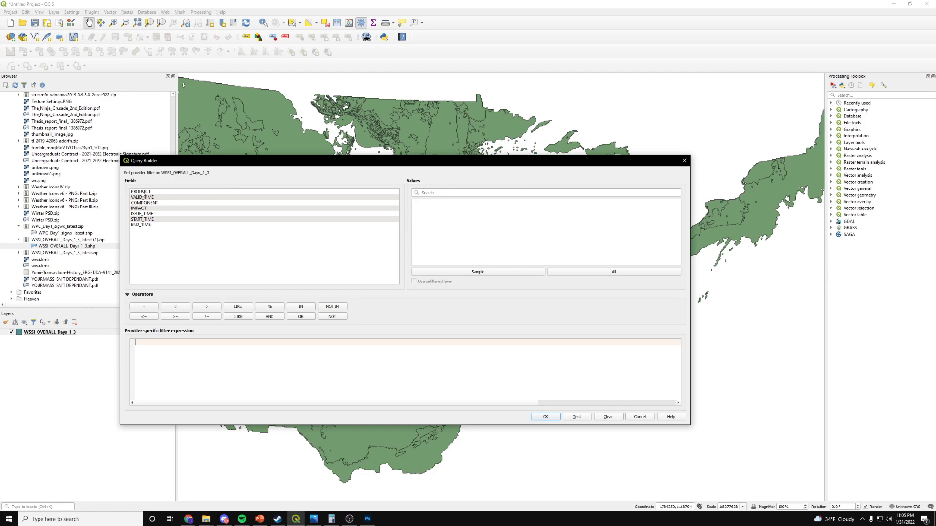
# Step: Look through the layer's filter fields and sample the values of the PRODUCT field
pyautogui.click(142, 192)
pyautogui.click(142, 198)
pyautogui.click(143, 203)
pyautogui.click(144, 208)
pyautogui.click(145, 214)
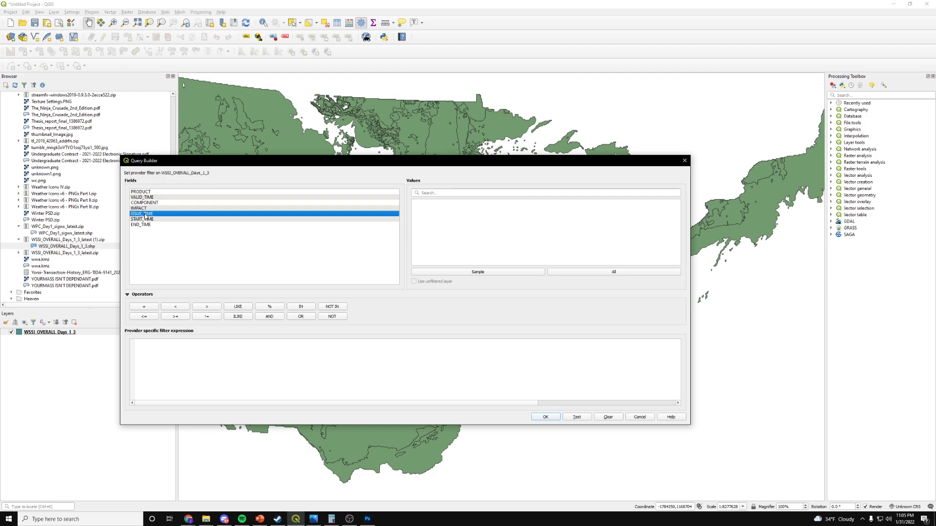
pyautogui.click(149, 220)
pyautogui.click(149, 225)
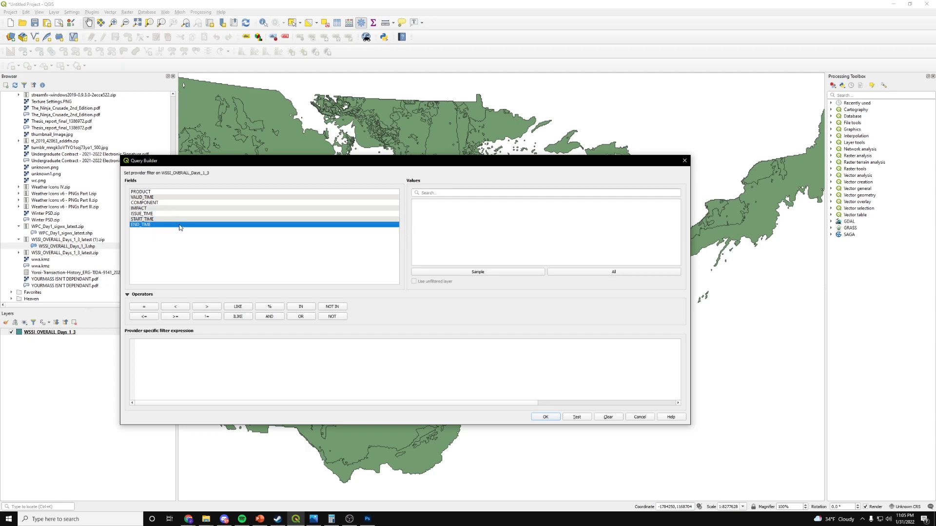
pyautogui.click(148, 191)
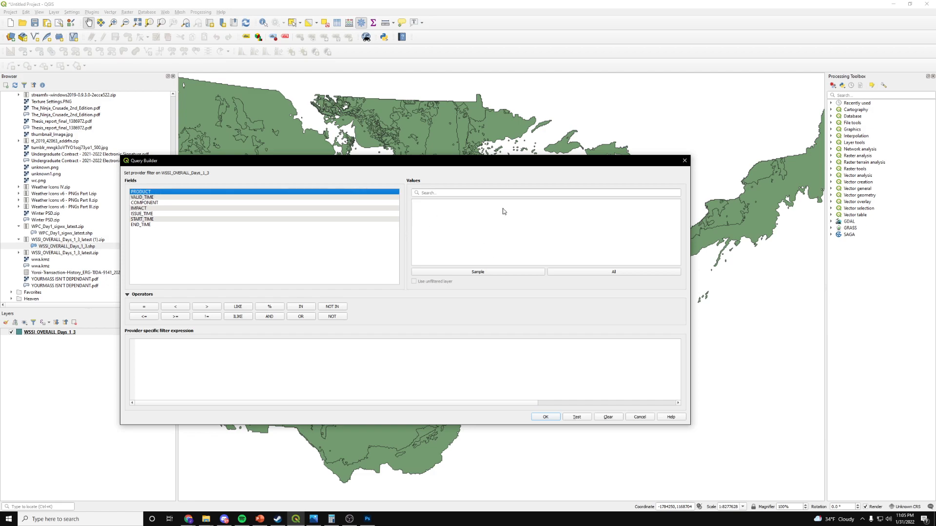
pyautogui.click(507, 273)
pyautogui.click(436, 202)
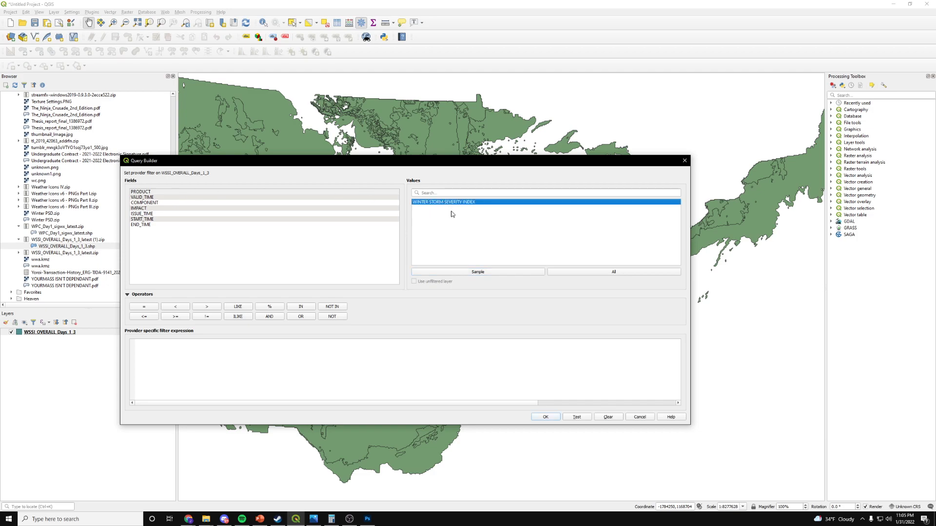
# Step: Inspect the available values of the VALID_TIME and COMPONENT fields
pyautogui.click(217, 198)
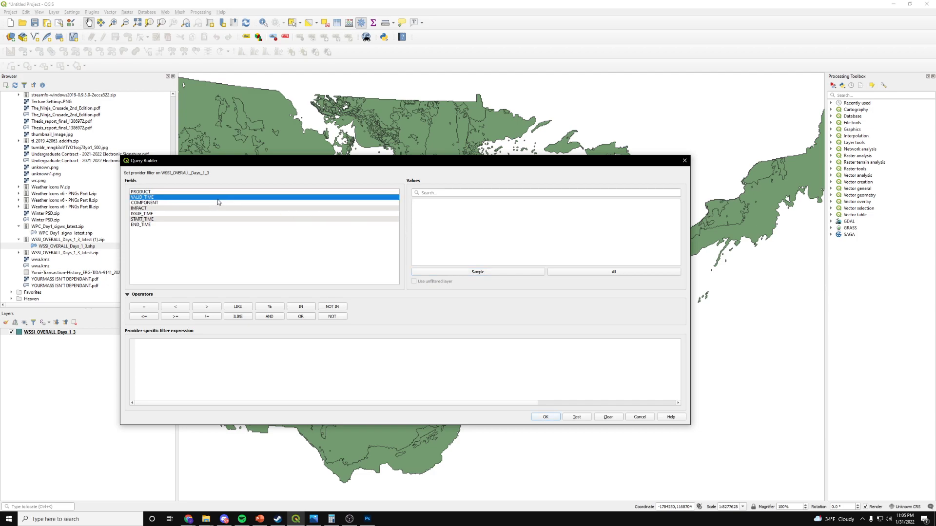
pyautogui.click(454, 271)
pyautogui.click(422, 203)
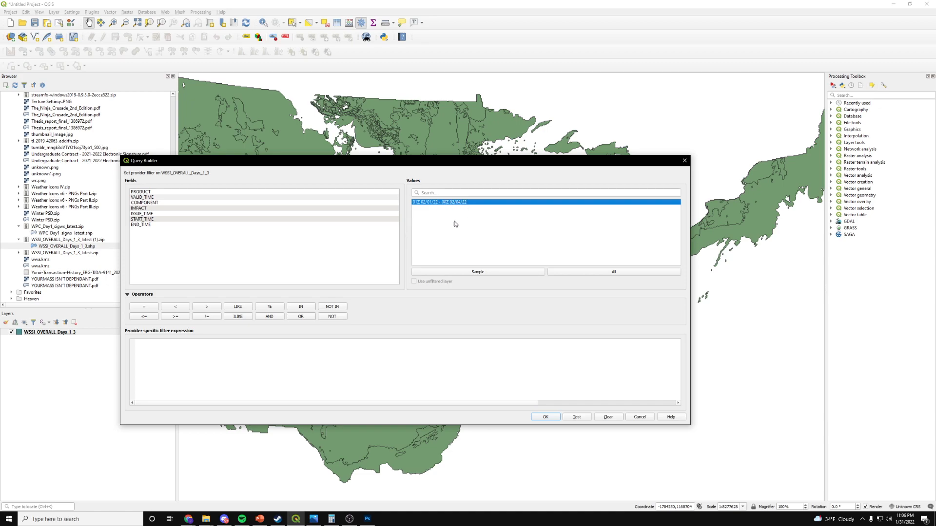
pyautogui.click(164, 203)
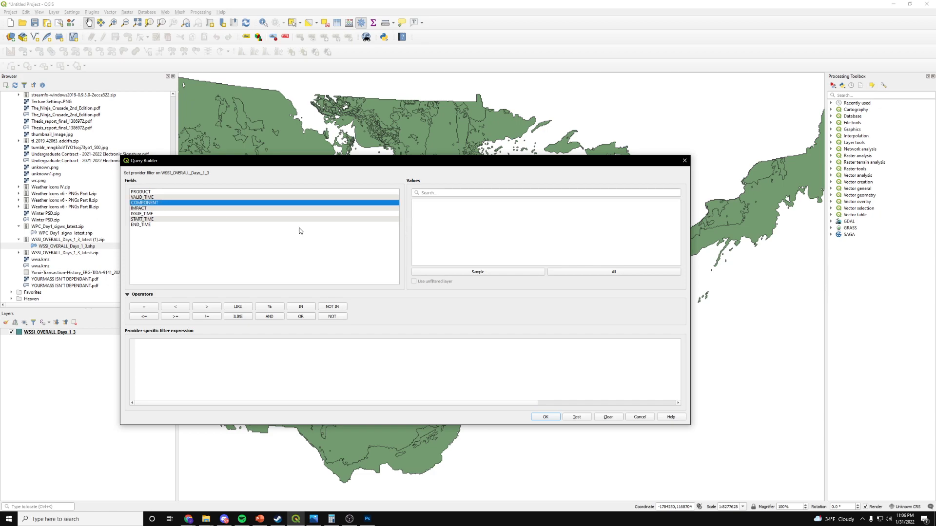
pyautogui.click(531, 273)
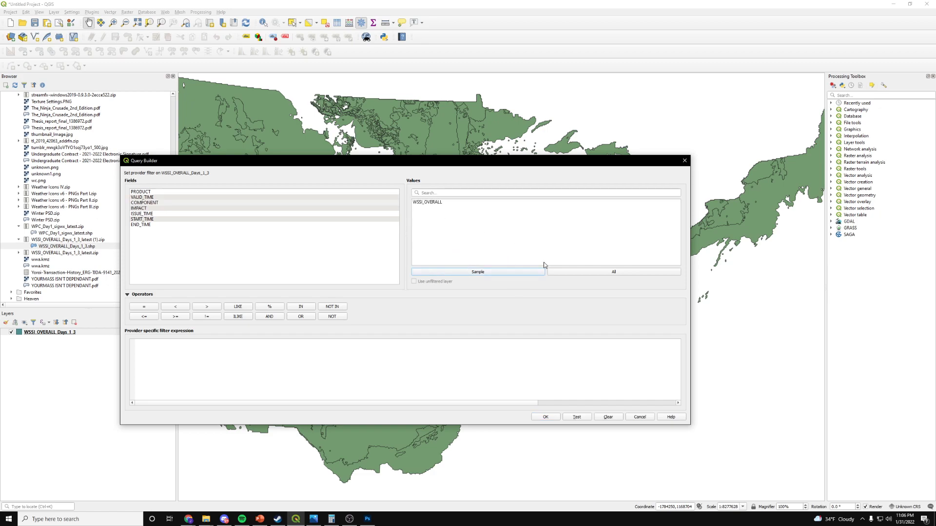
pyautogui.click(194, 203)
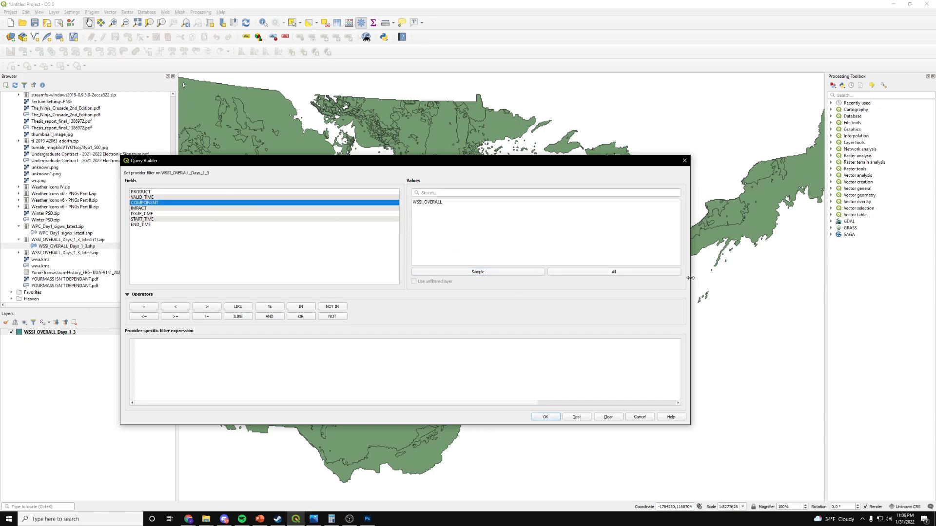
pyautogui.click(611, 274)
pyautogui.click(445, 203)
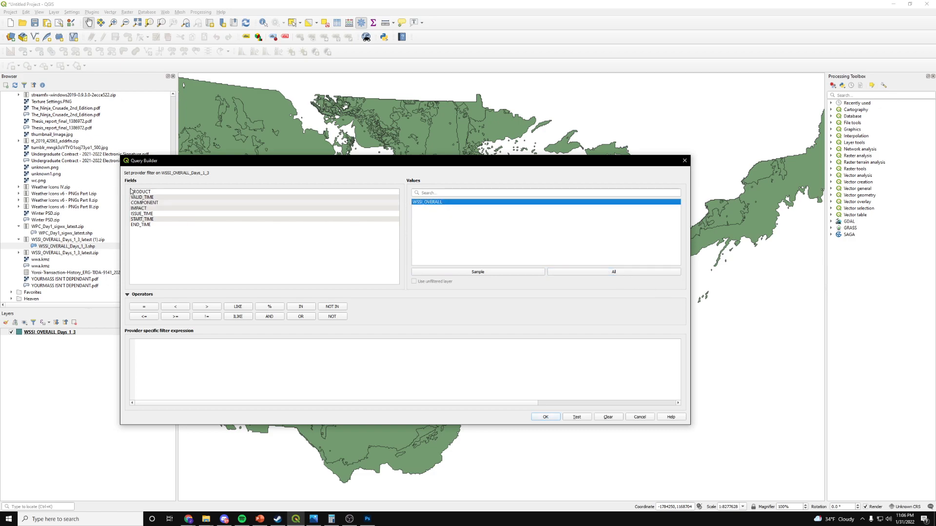
# Step: List all values of the IMPACT field and look through the impact levels, ending on EXTREME
pyautogui.click(146, 210)
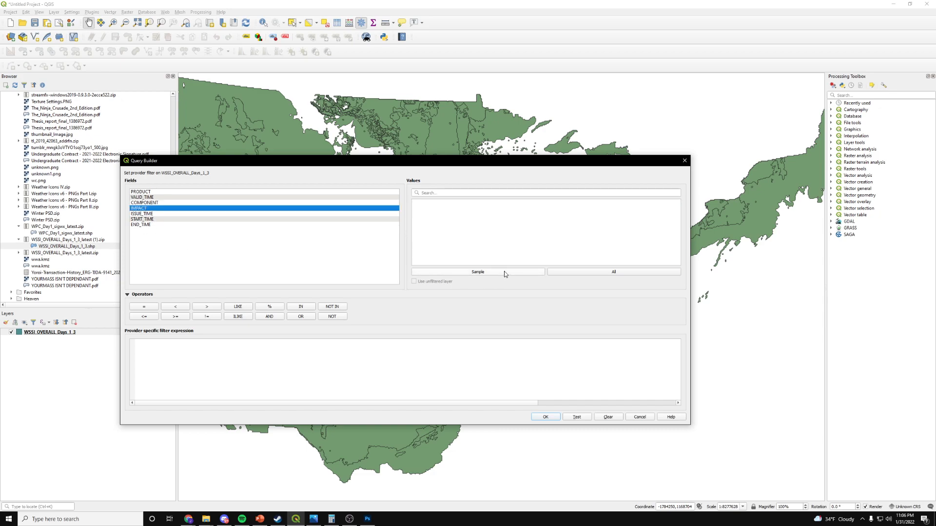
pyautogui.click(578, 274)
pyautogui.click(424, 213)
pyautogui.click(428, 218)
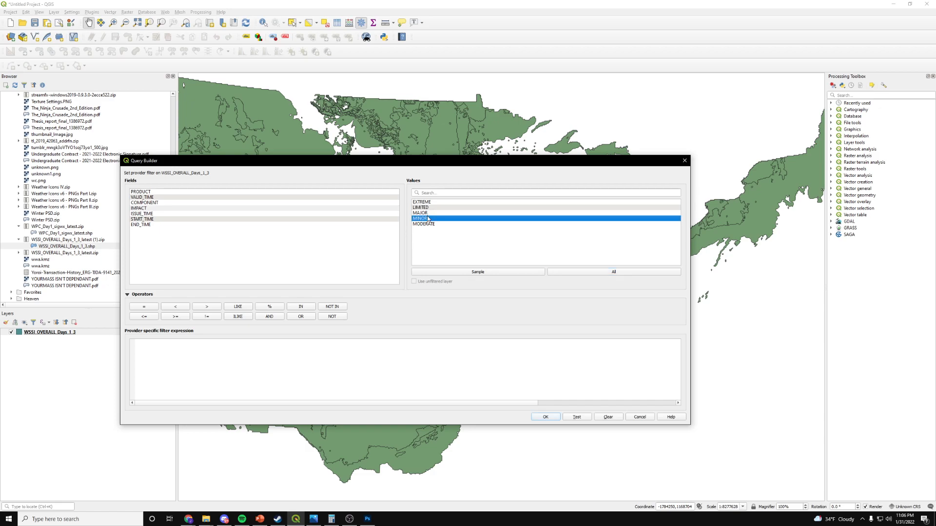
pyautogui.click(428, 224)
pyautogui.click(427, 213)
pyautogui.click(427, 202)
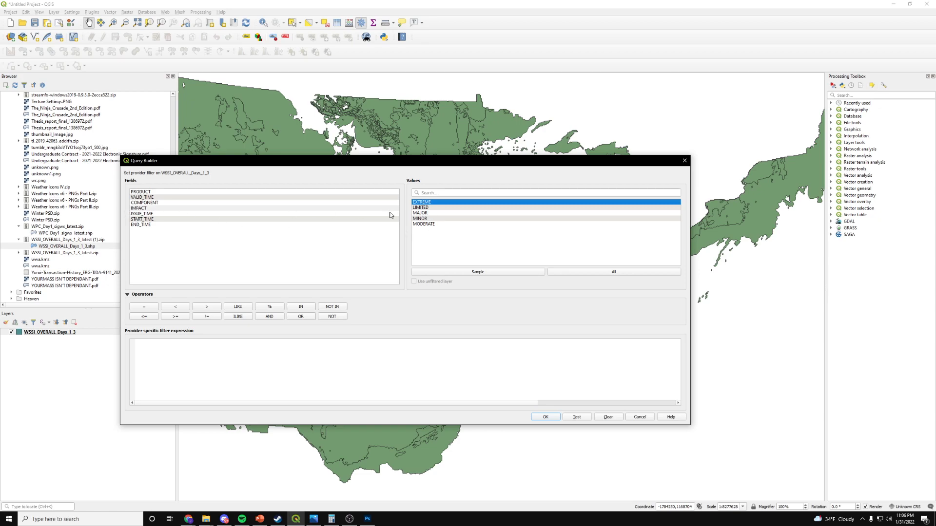
# Step: Filter the WSSI_OVERALL_Days_1_3 layer with the expression "IMPACT" = 'LIMITED' and apply it to the map
pyautogui.doubleClick(138, 208)
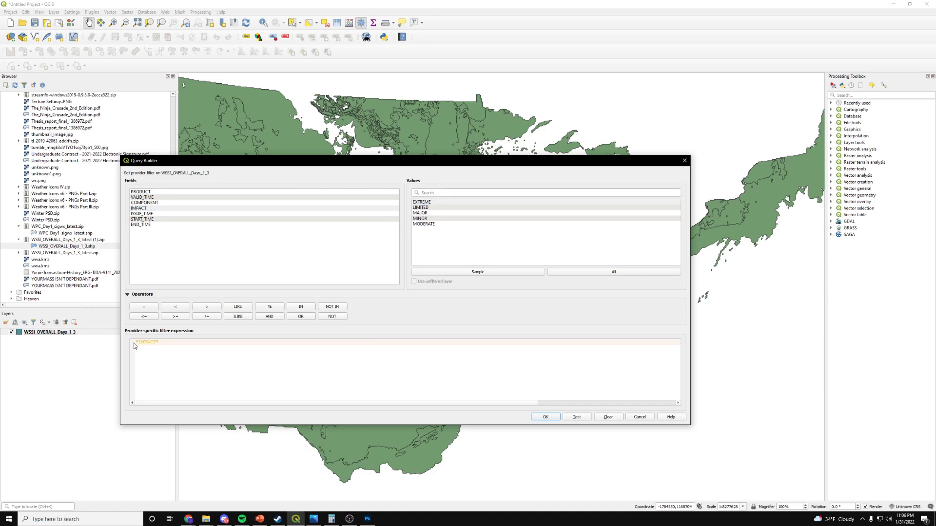
pyautogui.click(144, 307)
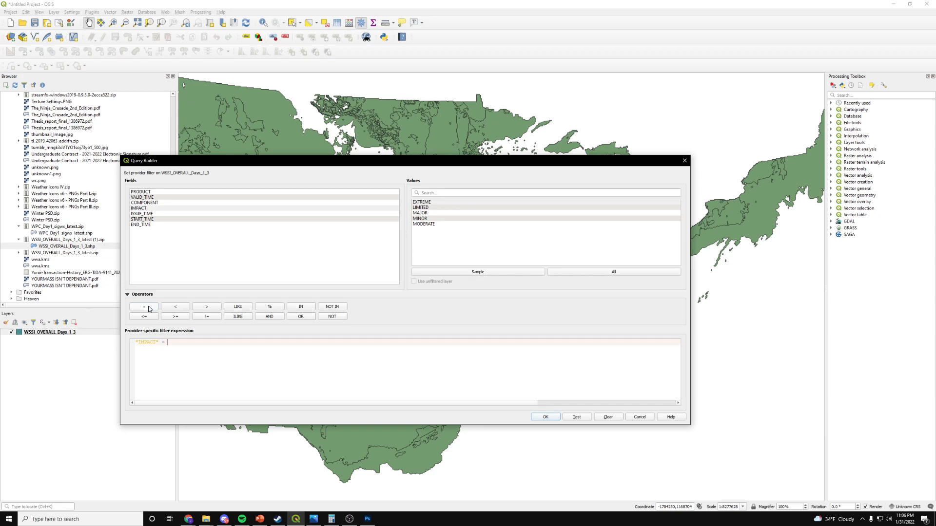
pyautogui.doubleClick(424, 208)
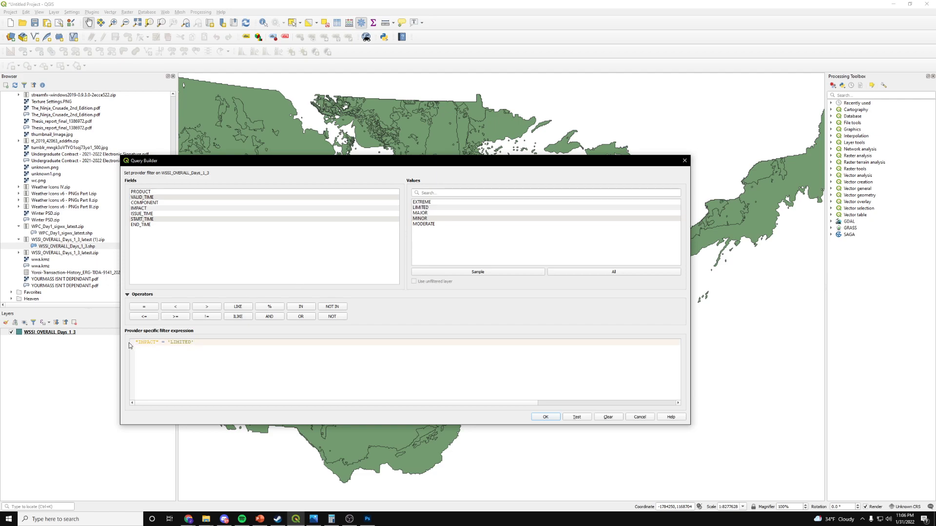
pyautogui.moveTo(138, 343); pyautogui.dragTo(189, 344)
pyautogui.click(238, 373)
pyautogui.click(546, 416)
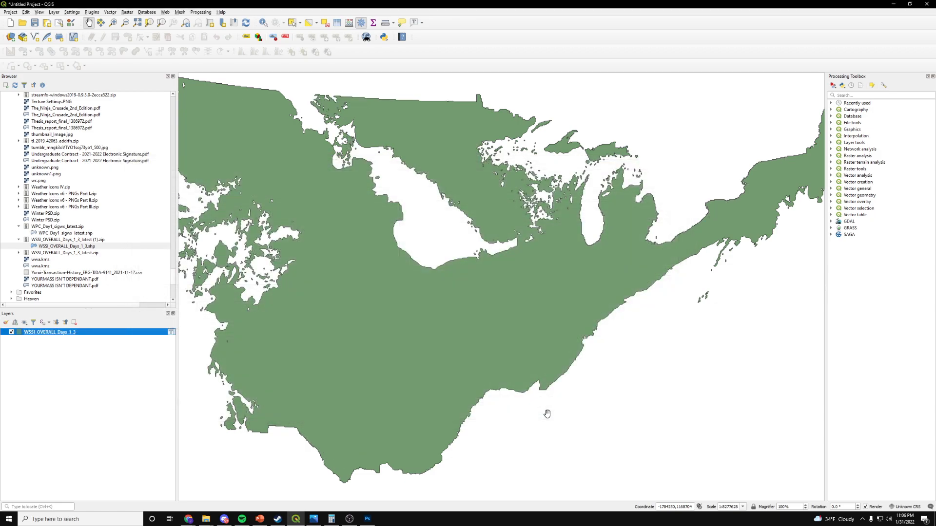
pyautogui.scroll(-1, 556, 312)
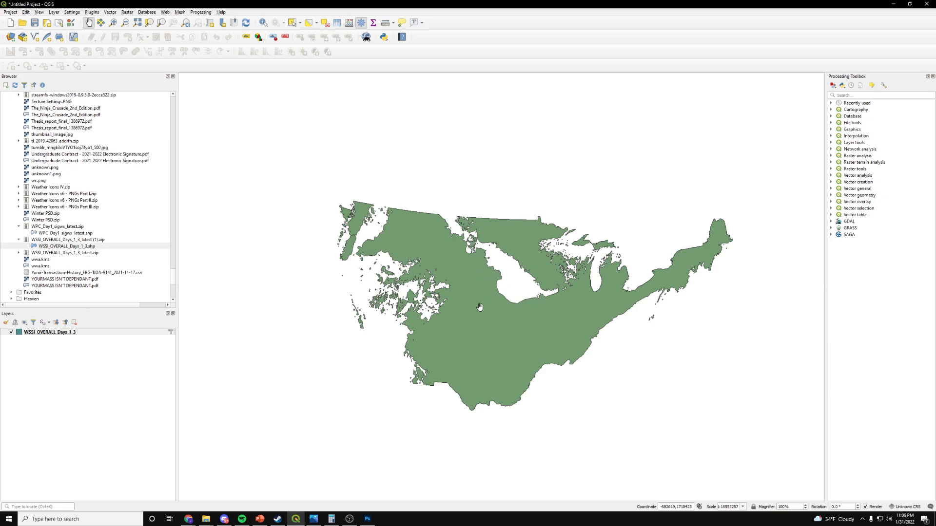
pyautogui.scroll(1, 602, 315)
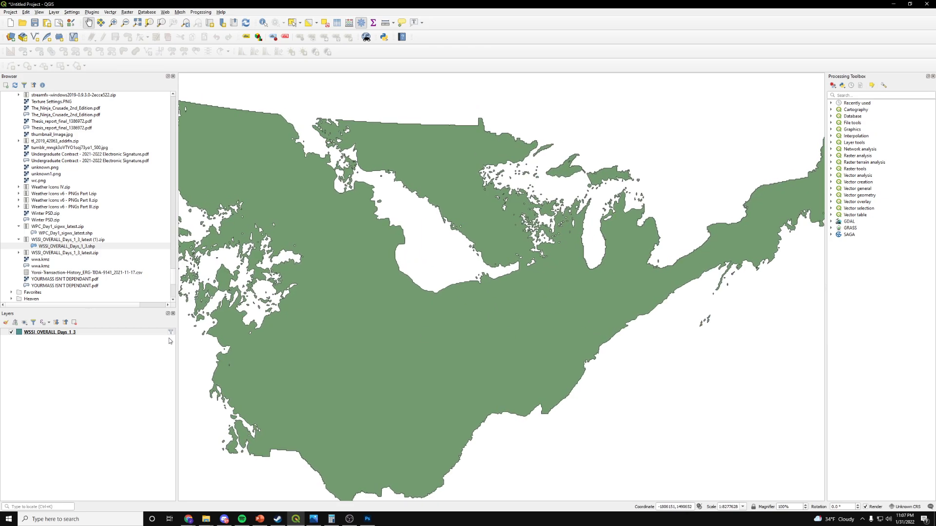
# Step: Start exporting the filtered layer's features as an ESRI Shapefile with the CRS set to EPSG:4326 - WGS 84
pyautogui.rightClick(90, 332)
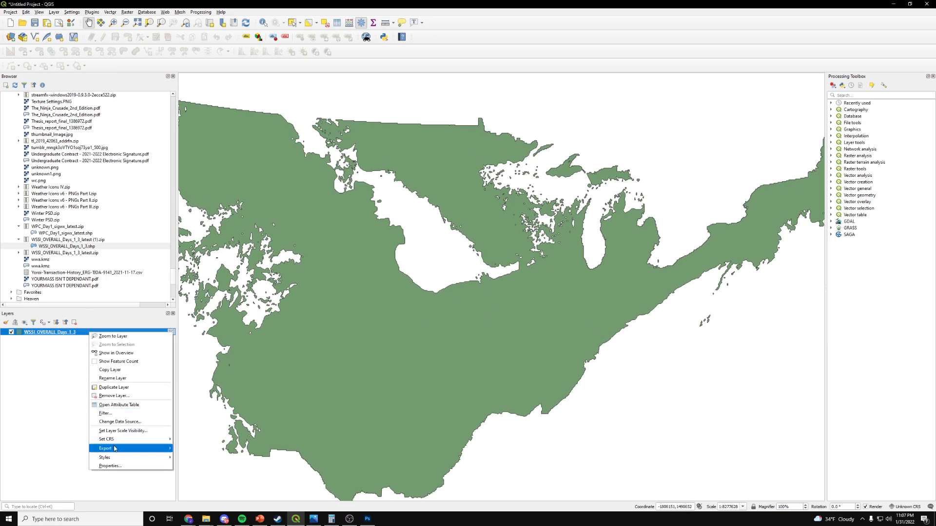
pyautogui.moveTo(114, 449)
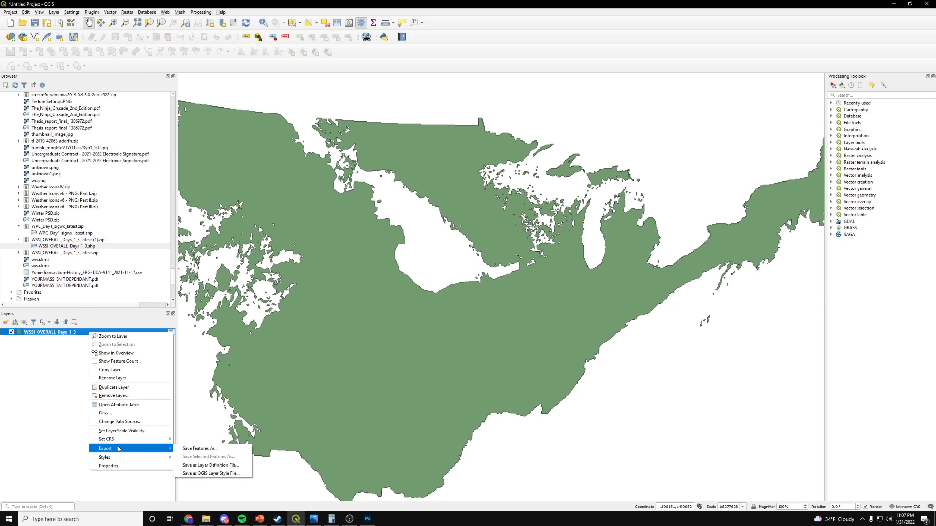
pyautogui.click(208, 450)
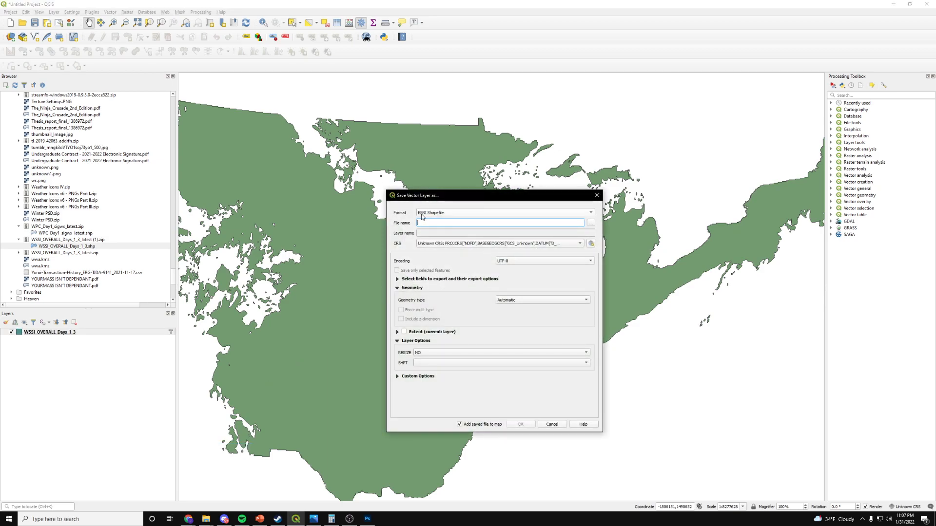
pyautogui.click(458, 215)
pyautogui.click(427, 216)
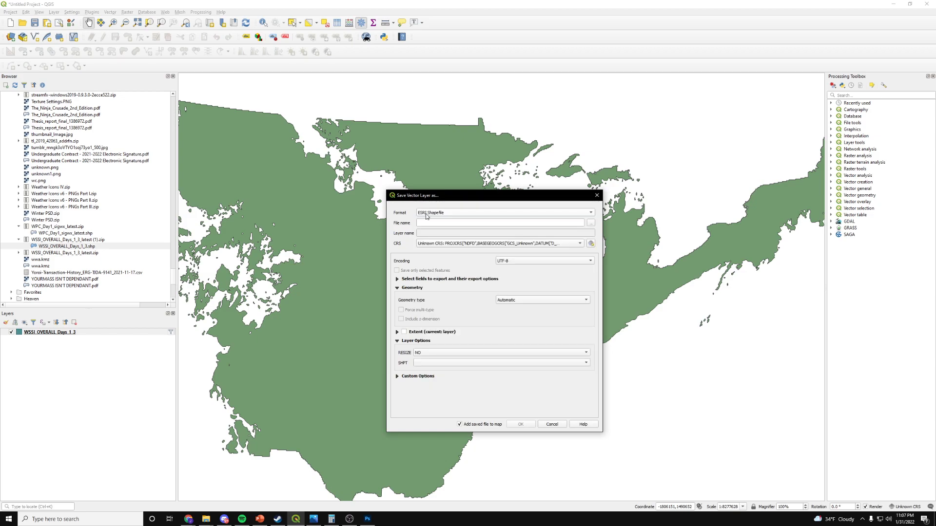
pyautogui.click(572, 245)
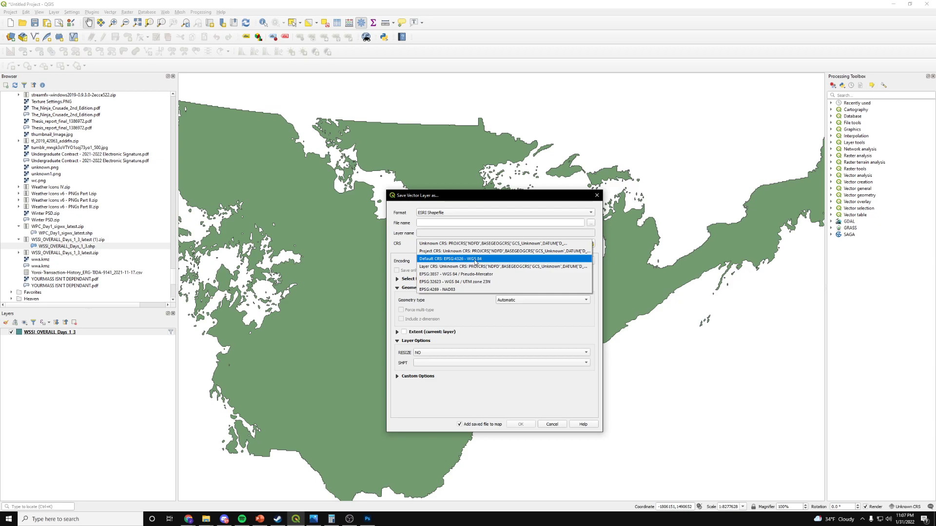
pyautogui.click(475, 259)
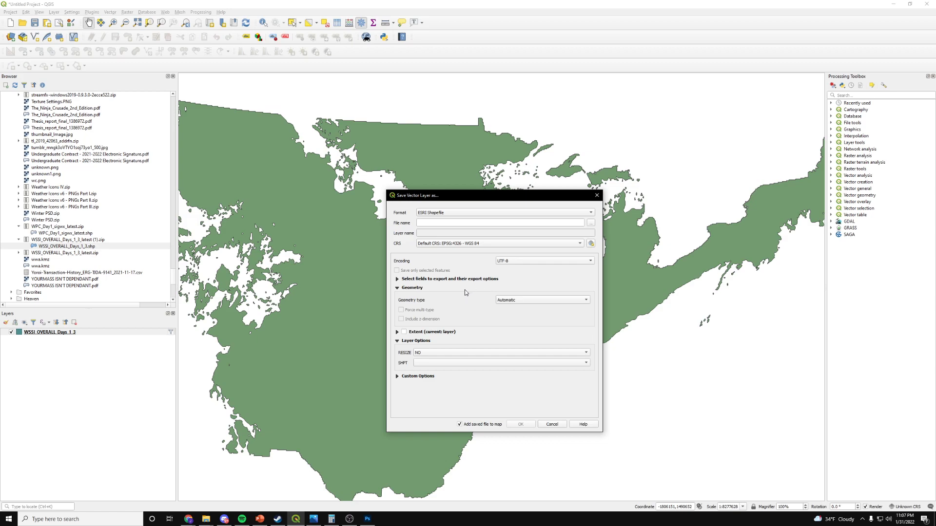
# Step: Set the export's output file to the existing Limited.shp in the WSSI\Limited folder on drive D
pyautogui.click(592, 223)
pyautogui.moveTo(570, 218); pyautogui.dragTo(514, 258)
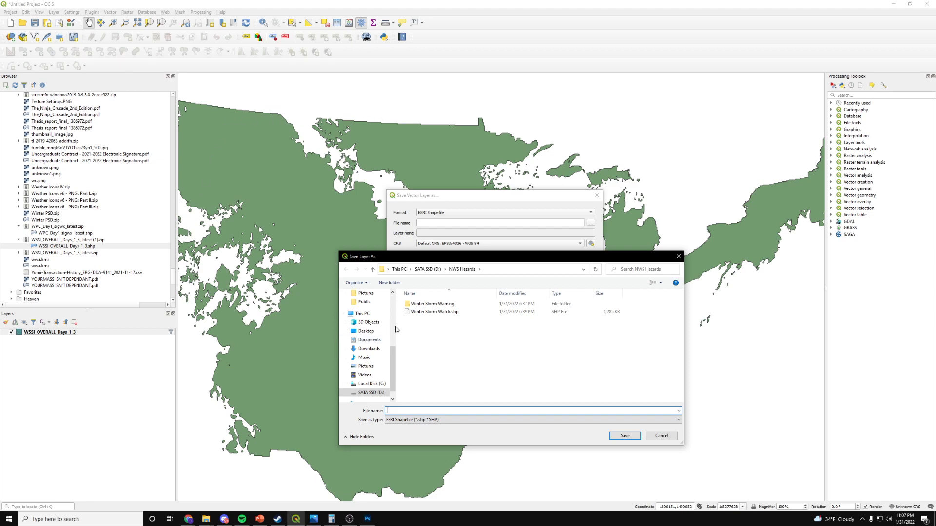
pyautogui.scroll(-1, 394, 367)
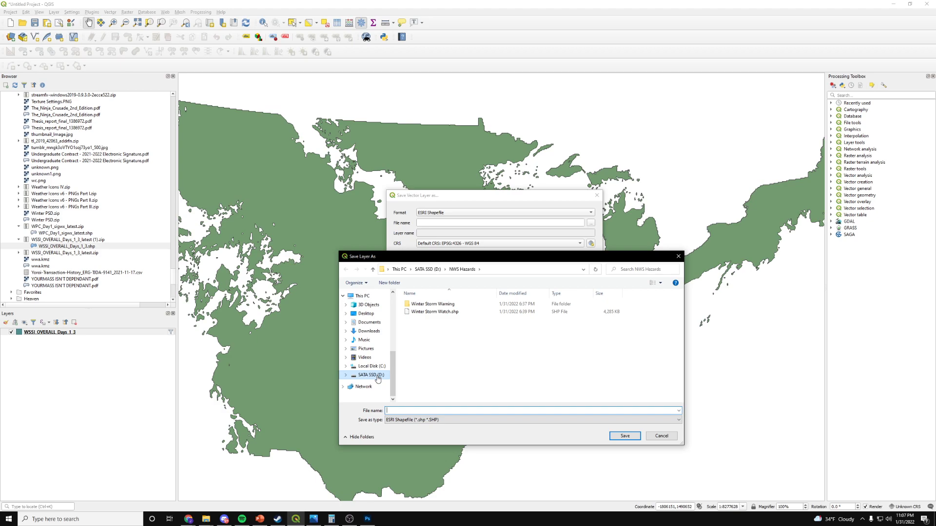
pyautogui.click(375, 376)
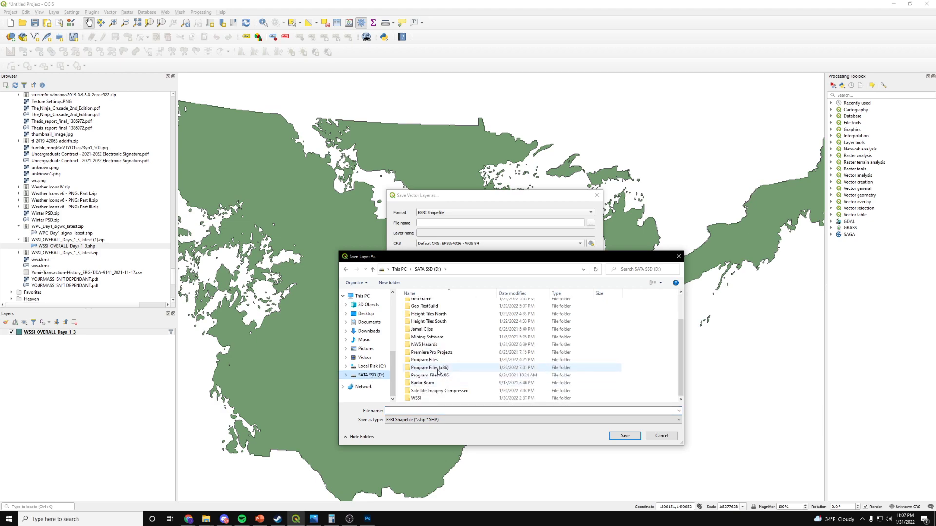
pyautogui.doubleClick(421, 399)
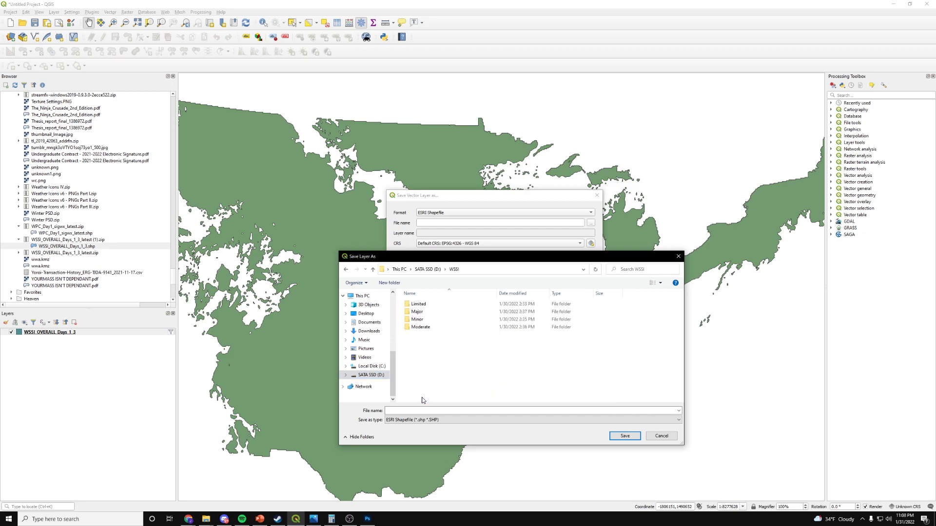
pyautogui.doubleClick(456, 306)
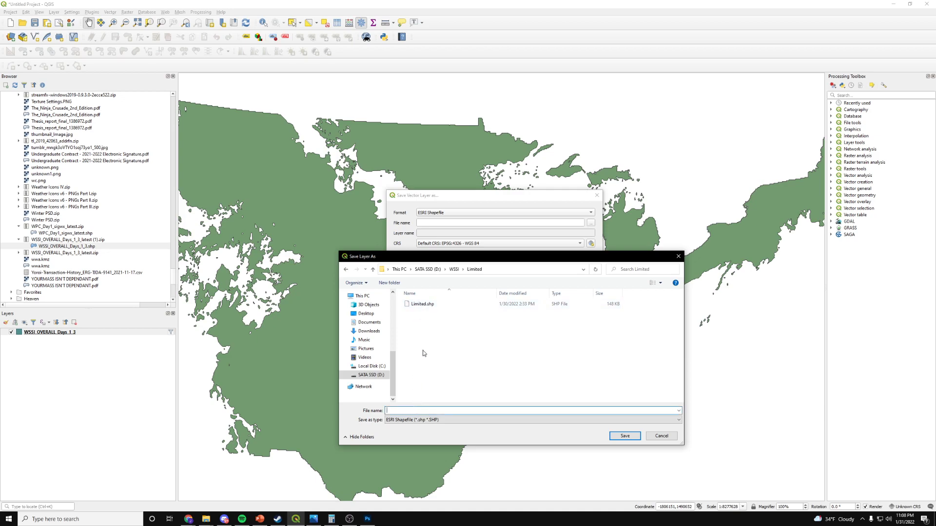
pyautogui.click(420, 308)
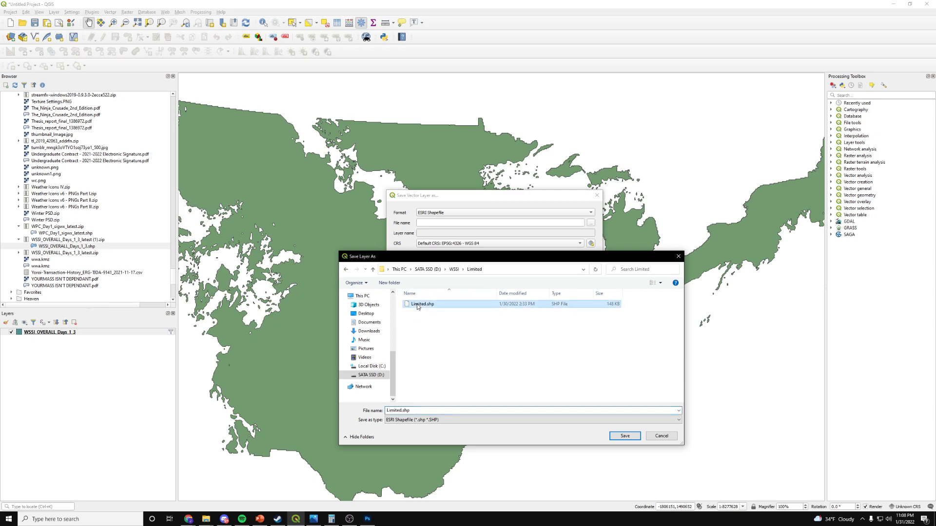
pyautogui.click(613, 438)
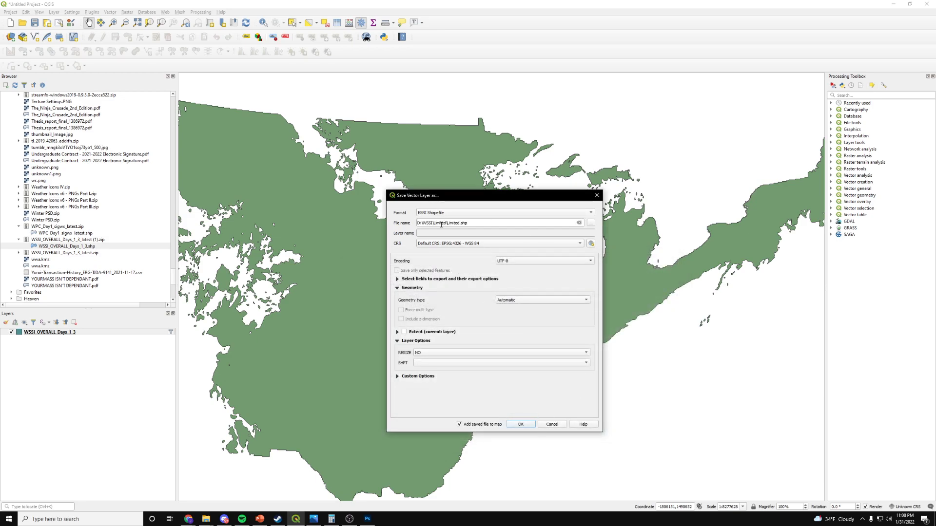
# Step: Review the export's format and file path, then run the export, overwriting the existing Limited.shp file
pyautogui.click(420, 214)
pyautogui.click(447, 215)
pyautogui.moveTo(418, 223); pyautogui.dragTo(468, 224)
pyautogui.click(445, 255)
pyautogui.click(519, 424)
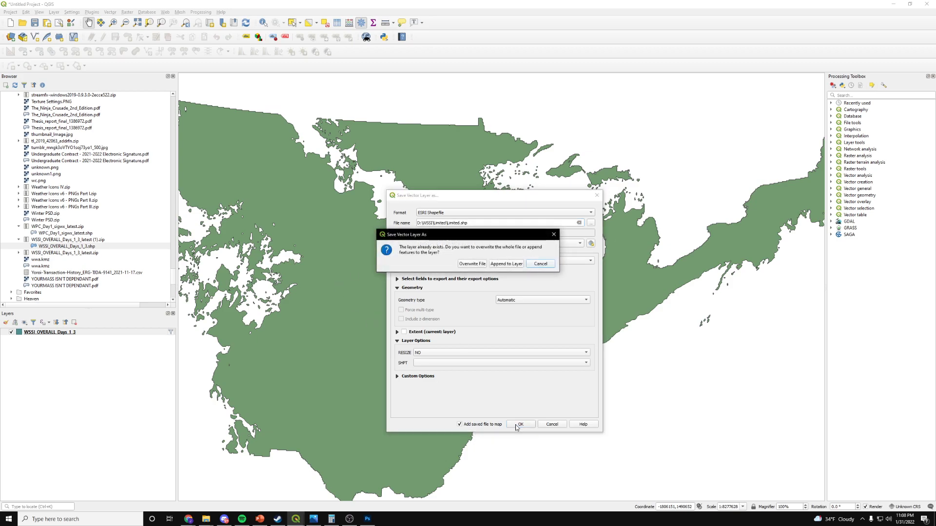
pyautogui.click(466, 264)
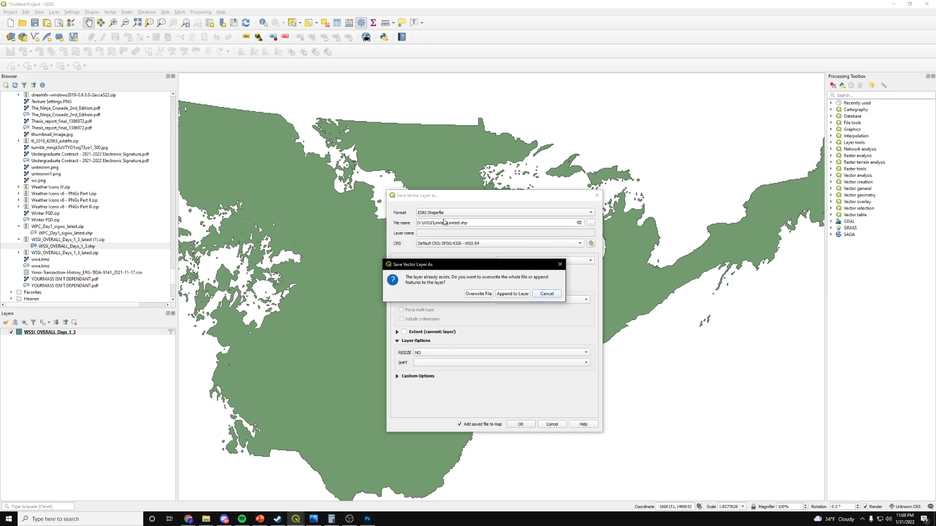
pyautogui.click(469, 296)
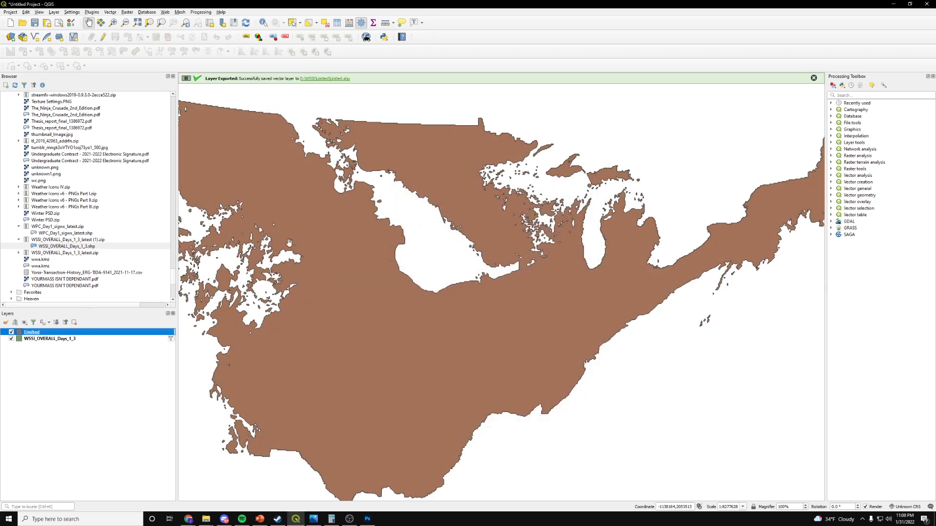
# Step: Compare the exported Limited layer with the source layer by toggling their visibility, leaving the layer properties unchanged
pyautogui.doubleClick(13, 334)
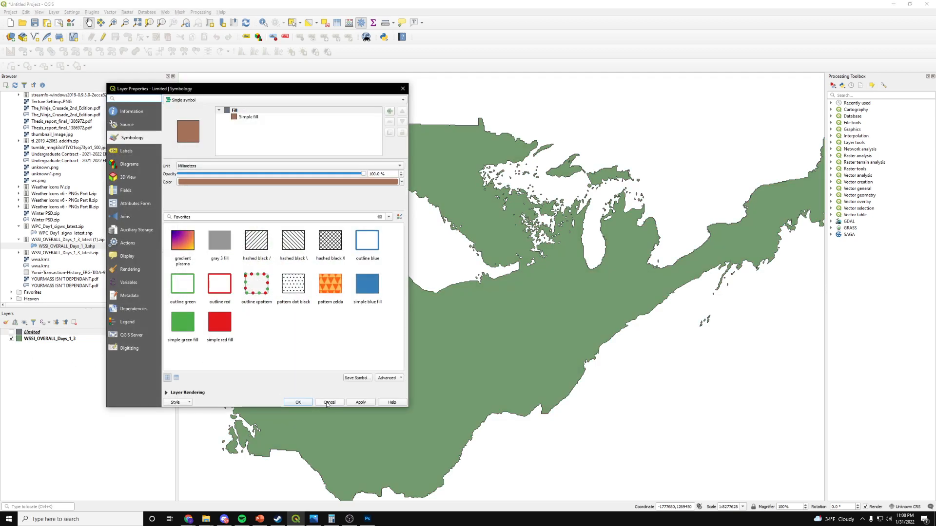
pyautogui.click(329, 403)
pyautogui.click(11, 339)
pyautogui.click(11, 339)
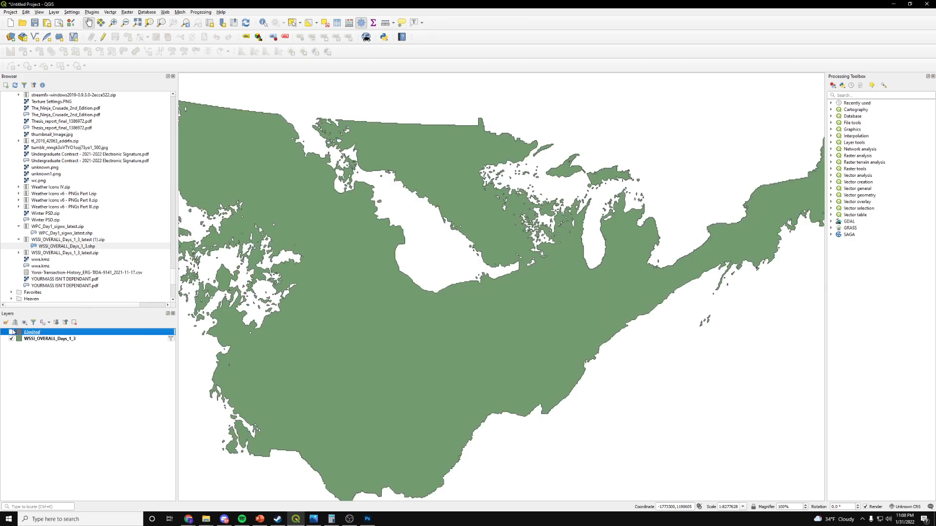
pyautogui.doubleClick(14, 334)
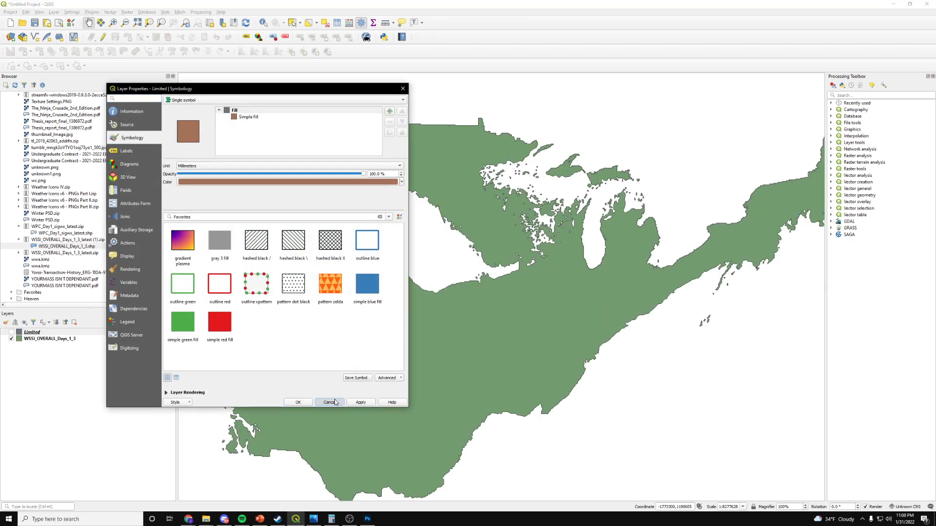
pyautogui.click(328, 403)
# Step: Remove the exported Limited layer from the project
pyautogui.rightClick(71, 331)
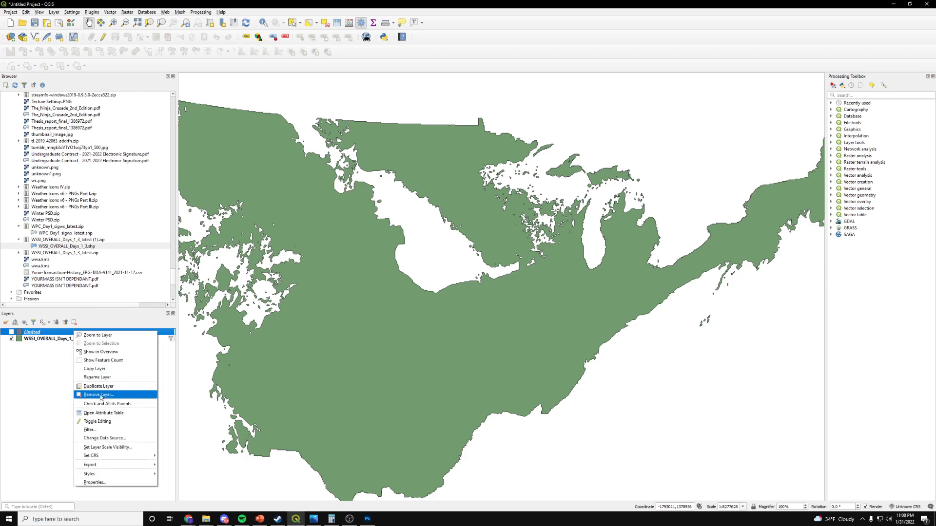
pyautogui.click(100, 396)
pyautogui.click(450, 269)
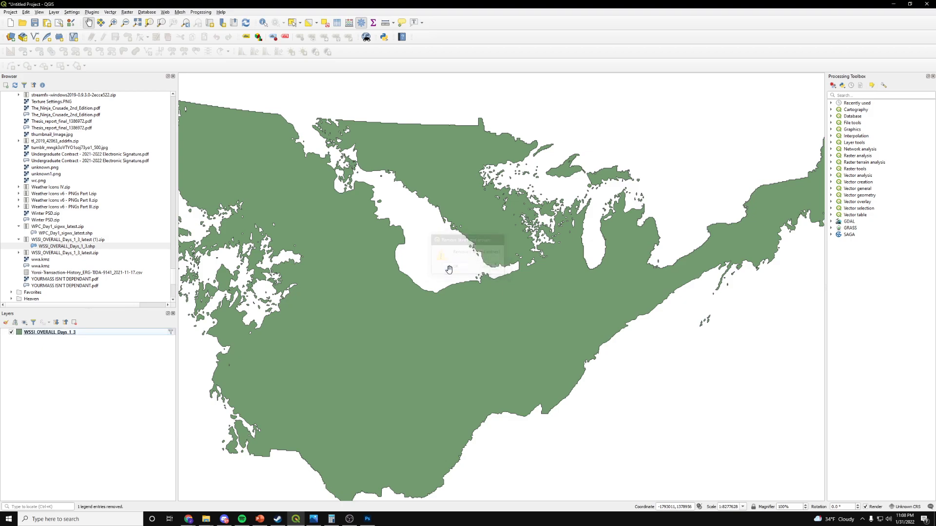
# Step: Change the WSSI_OVERALL_Days_1_3 filter expression to "IMPACT" = 'MINOR', test the query and apply it
pyautogui.rightClick(79, 333)
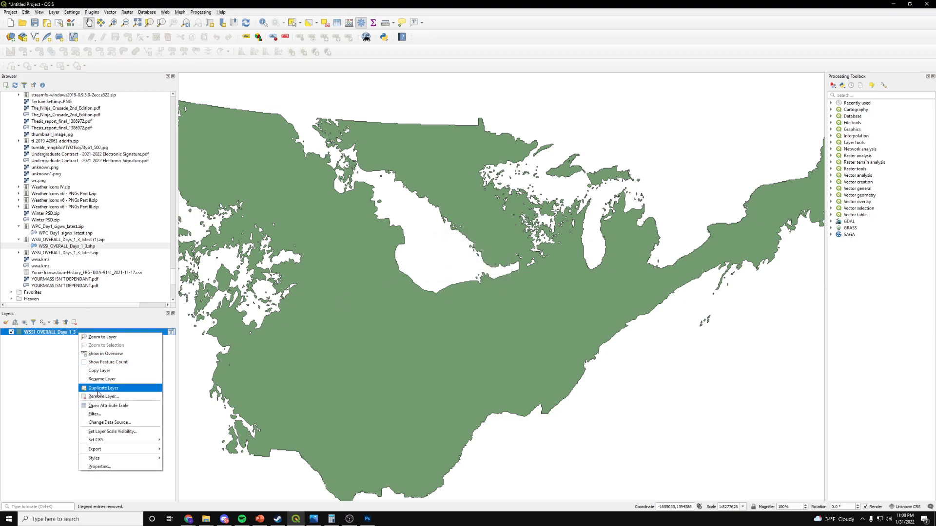
pyautogui.click(100, 423)
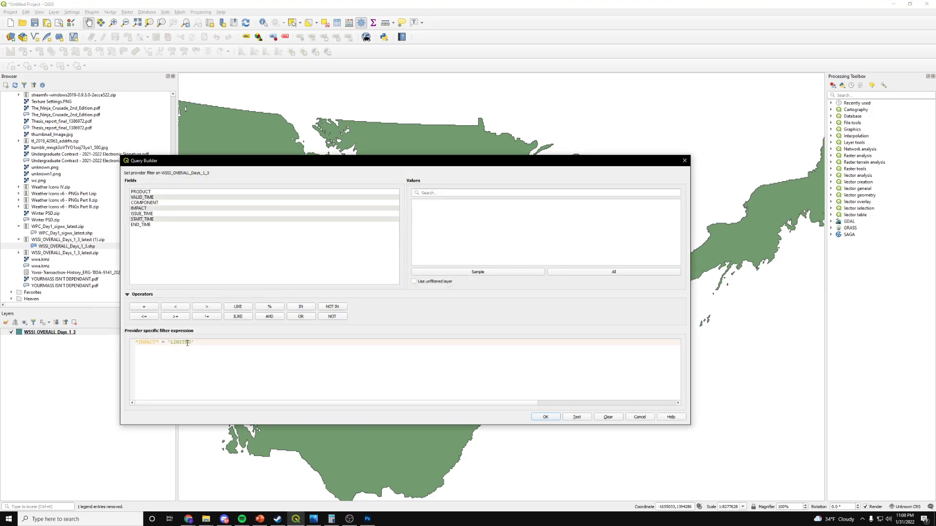
pyautogui.moveTo(191, 342); pyautogui.dragTo(173, 345)
pyautogui.write('Mi')
pyautogui.moveTo(496, 164); pyautogui.dragTo(524, 169)
pyautogui.moveTo(460, 169); pyautogui.dragTo(454, 192)
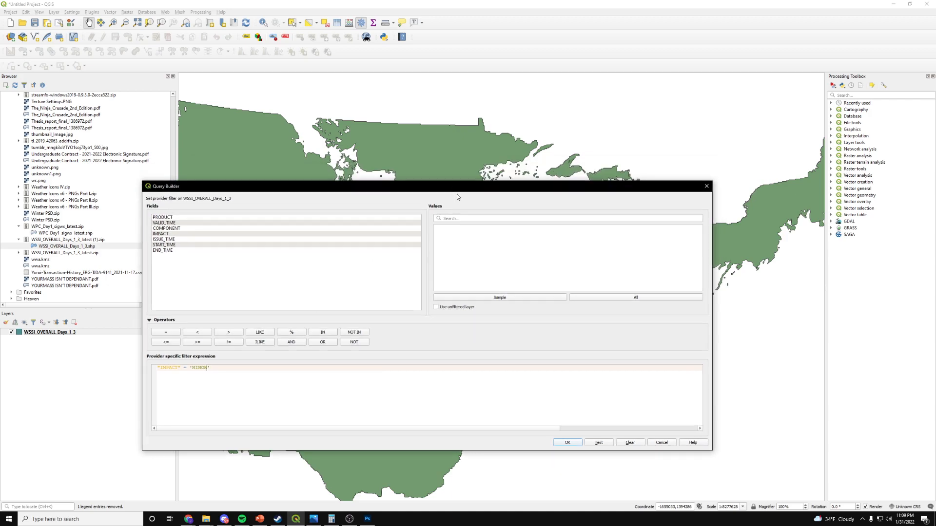
pyautogui.click(587, 443)
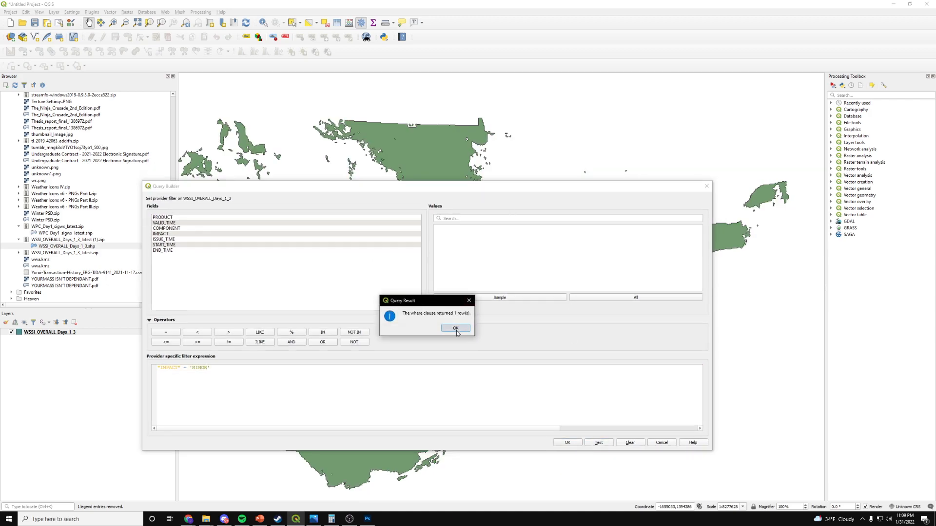
pyautogui.click(457, 330)
pyautogui.moveTo(485, 193); pyautogui.dragTo(544, 180)
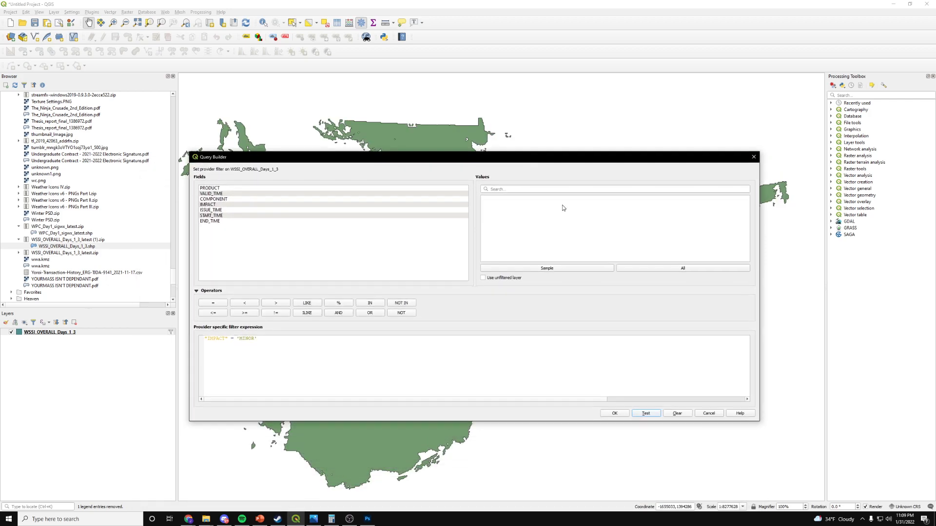
pyautogui.click(616, 414)
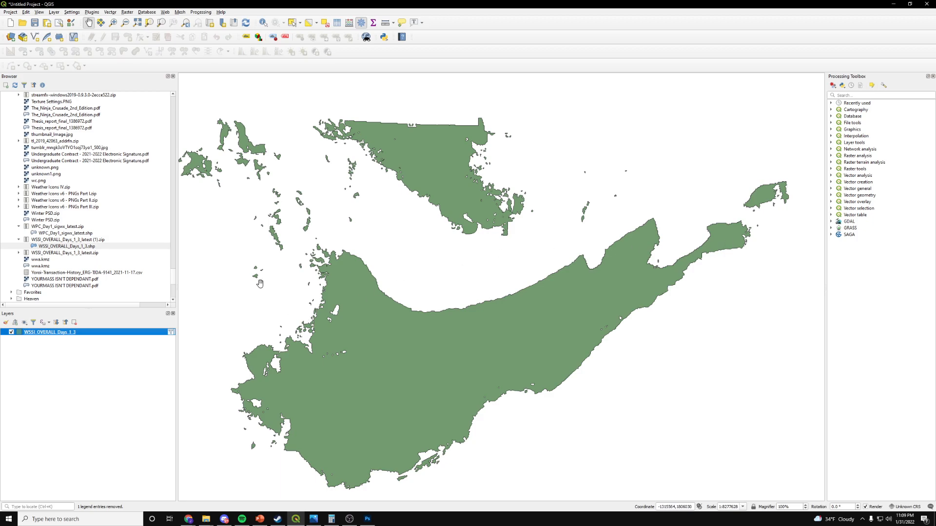
# Step: Start exporting the filtered WSSI_OVERALL_Days_1_3 features as an ESRI Shapefile, choosing Minor.shp in the WSSI\Minor folder as the output file
pyautogui.rightClick(67, 335)
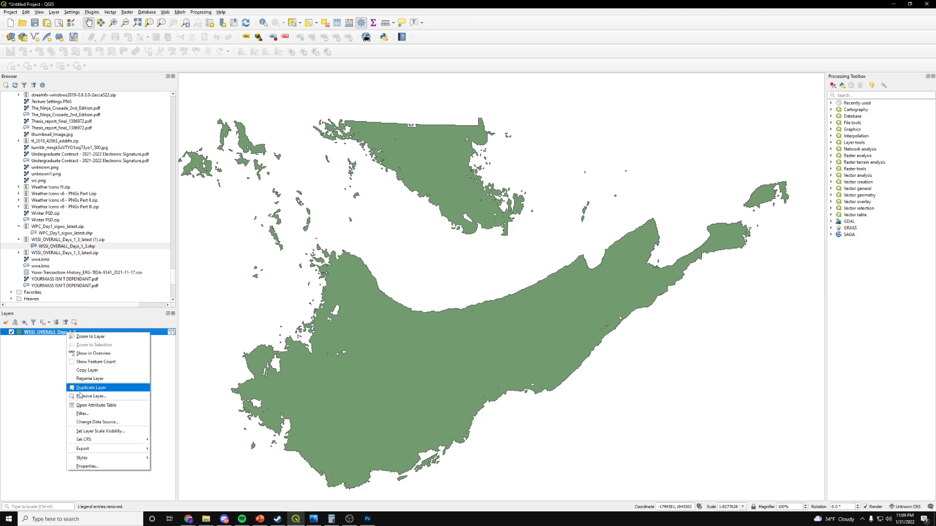
pyautogui.moveTo(101, 449)
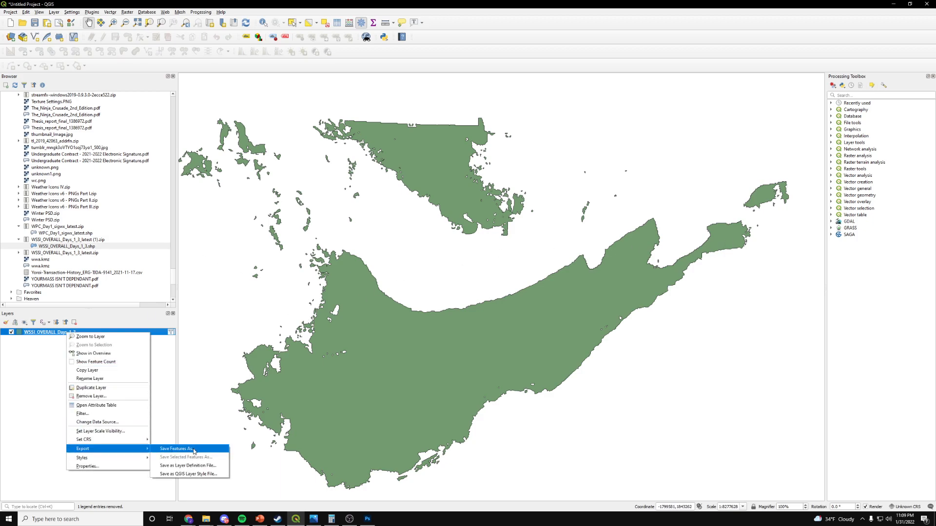
pyautogui.click(177, 449)
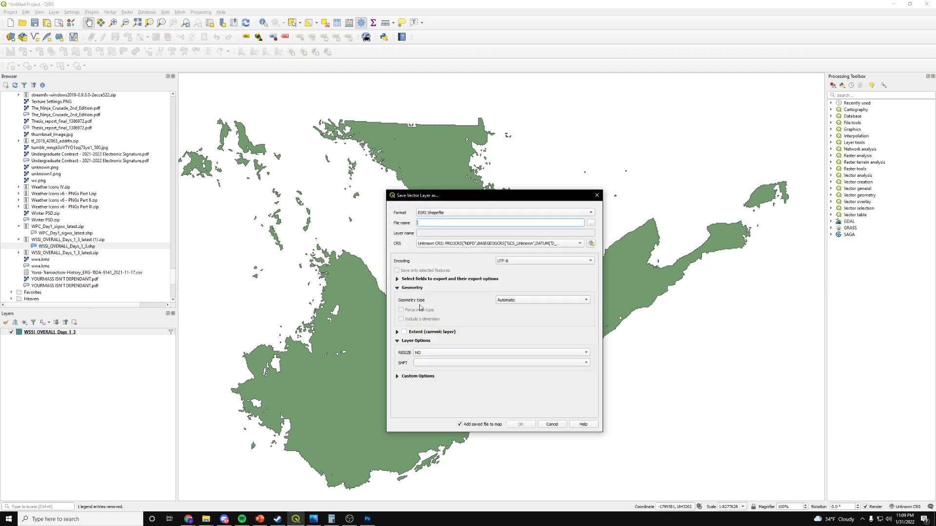
pyautogui.click(590, 223)
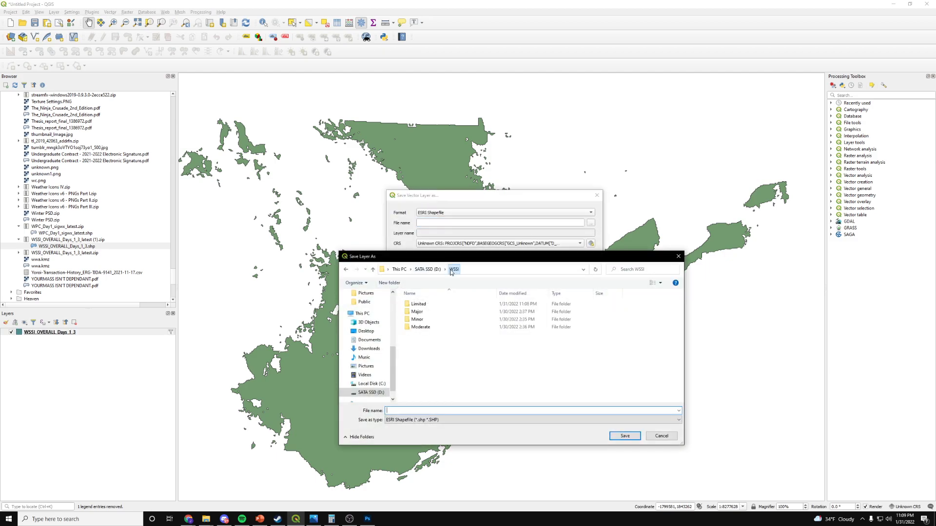
pyautogui.doubleClick(420, 319)
pyautogui.click(421, 304)
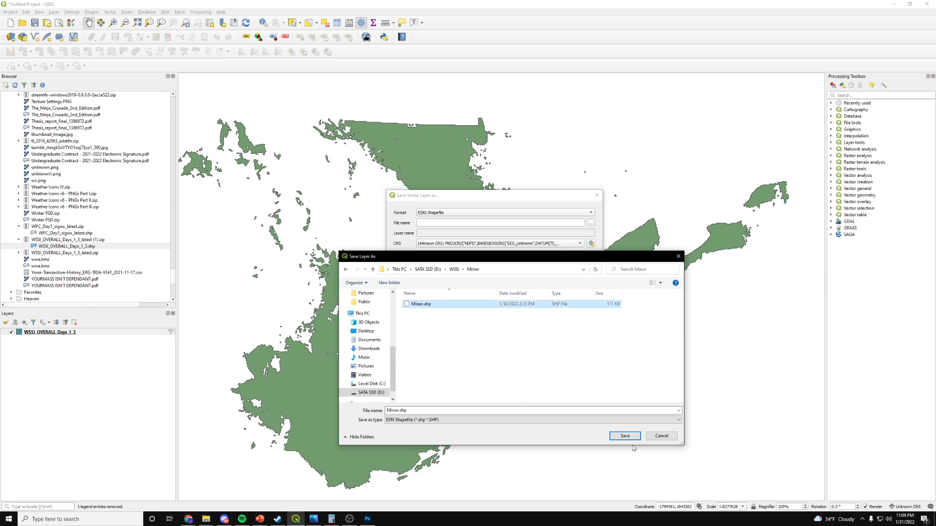
pyautogui.click(625, 436)
# Step: Set the export CRS to EPSG:4326 - WGS 84 and run the export, overwriting the existing Minor.shp file
pyautogui.click(515, 244)
pyautogui.click(497, 257)
pyautogui.click(514, 426)
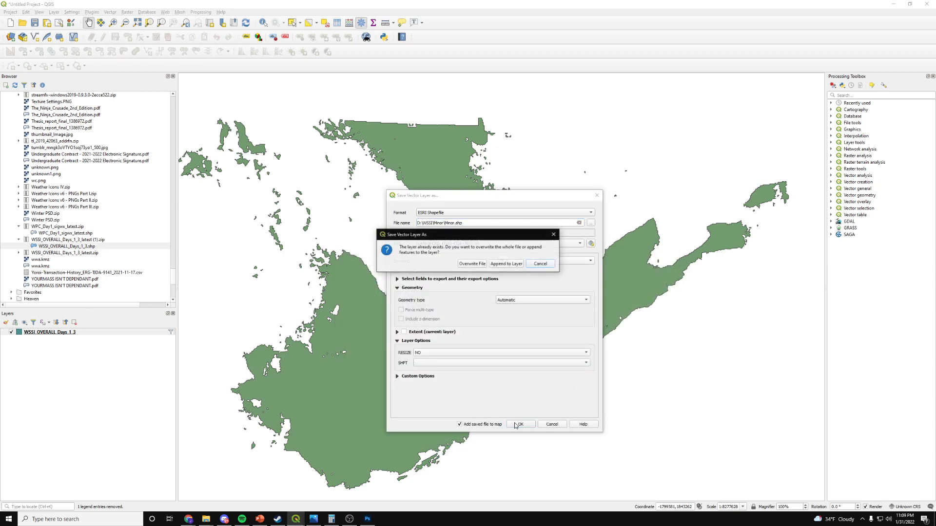
pyautogui.click(482, 268)
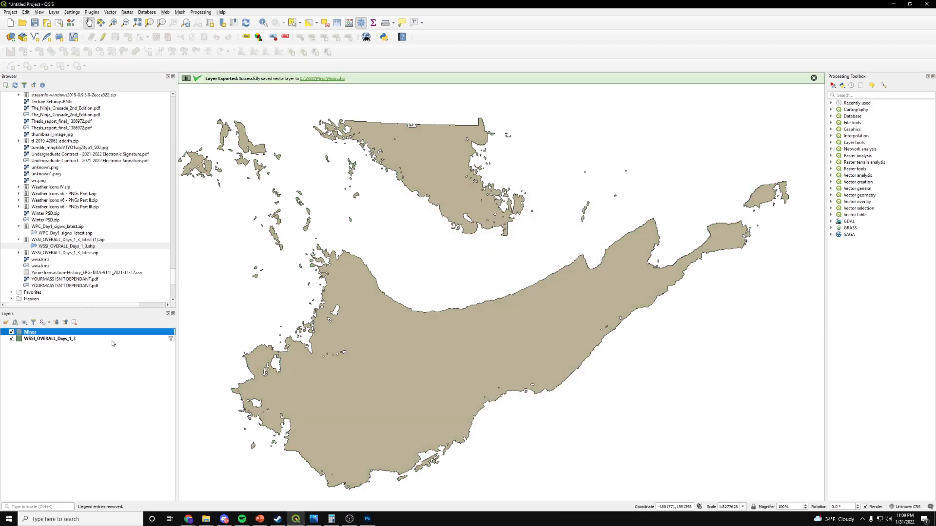
# Step: Remove the exported Minor layer from the project
pyautogui.rightClick(67, 334)
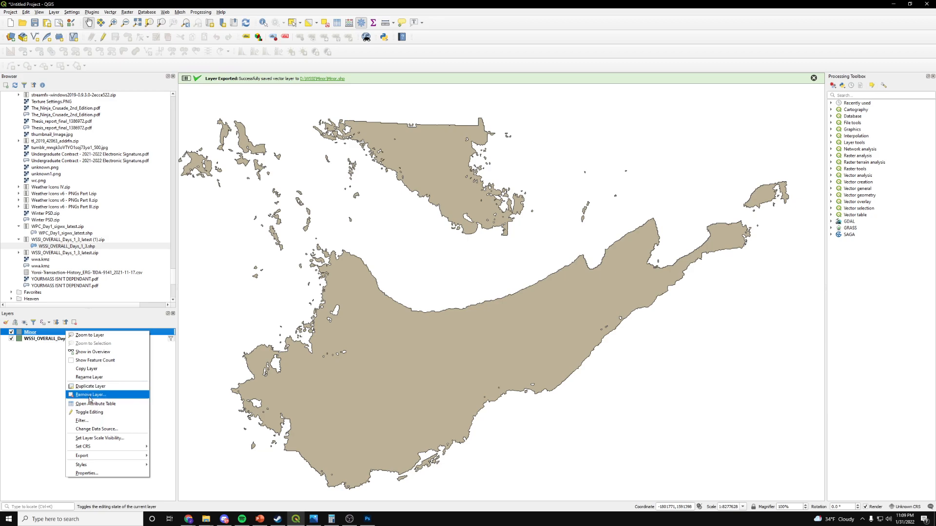
pyautogui.click(94, 395)
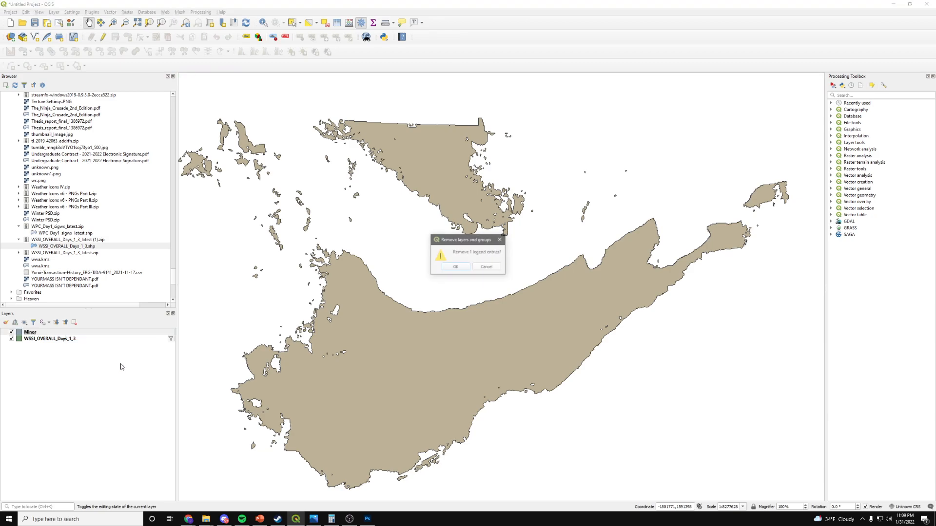
pyautogui.click(457, 269)
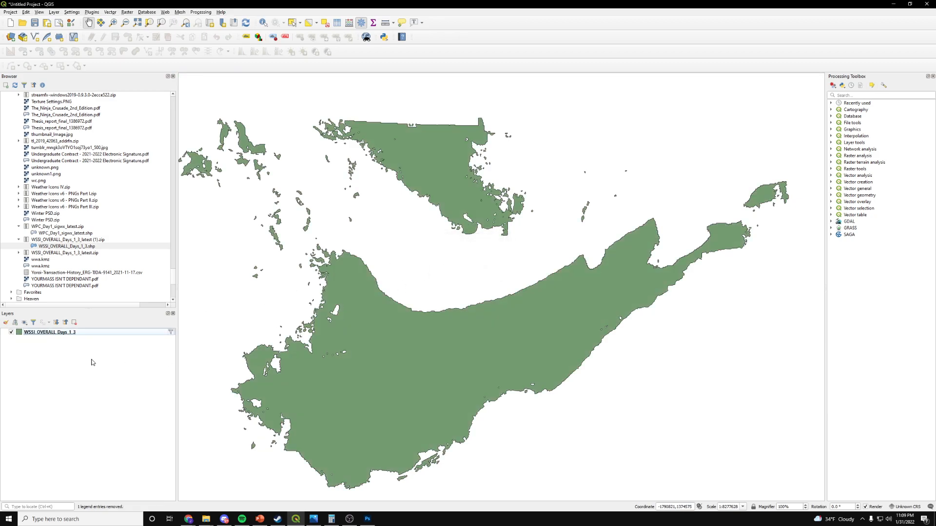
# Step: Change the WSSI_OVERALL_Days_1_3 filter expression to "IMPACT" = 'MODERATE' and apply it
pyautogui.rightClick(61, 335)
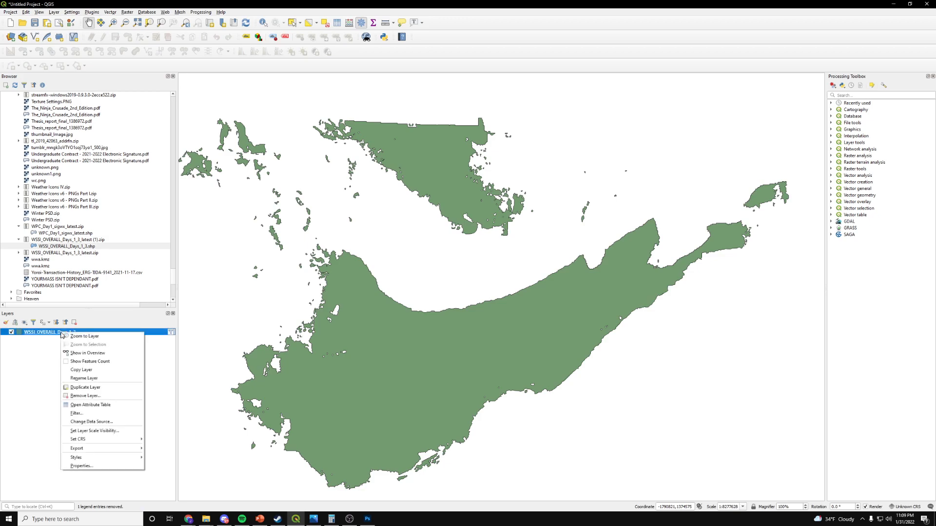
pyautogui.click(93, 412)
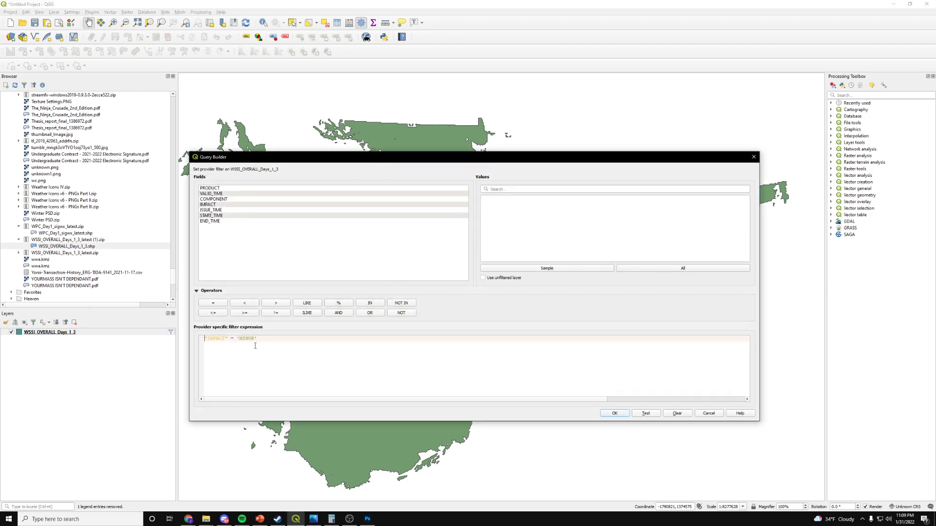
pyautogui.moveTo(252, 340); pyautogui.dragTo(242, 340)
pyautogui.write('Mo')
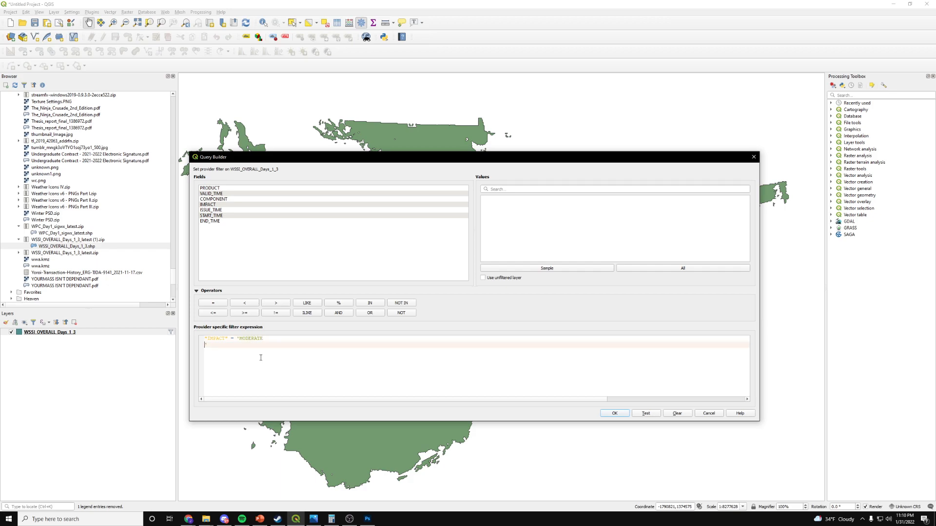
pyautogui.click(622, 417)
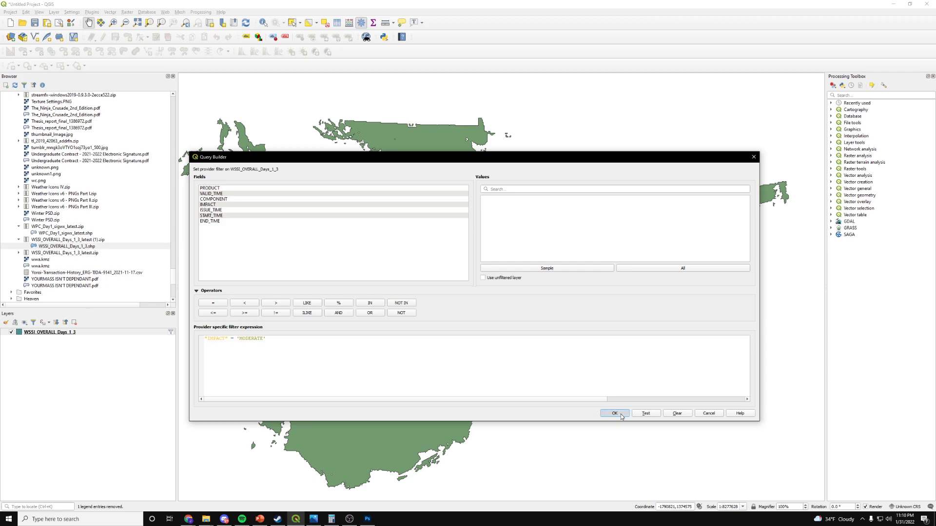
# Step: Start exporting the filtered WSSI_OVERALL_Days_1_3 features as an ESRI Shapefile, choosing Moderate.shp in the WSSI\Moderate folder as the output file
pyautogui.rightClick(88, 332)
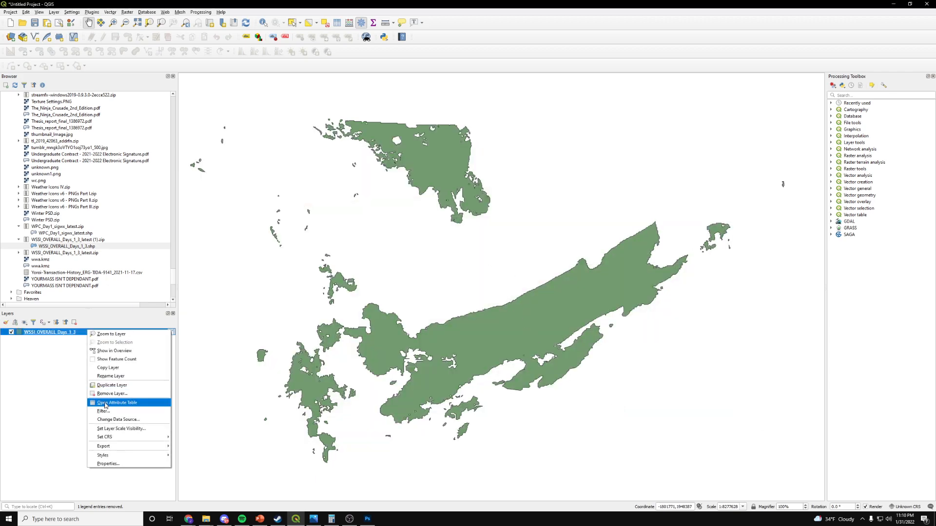
pyautogui.moveTo(123, 449)
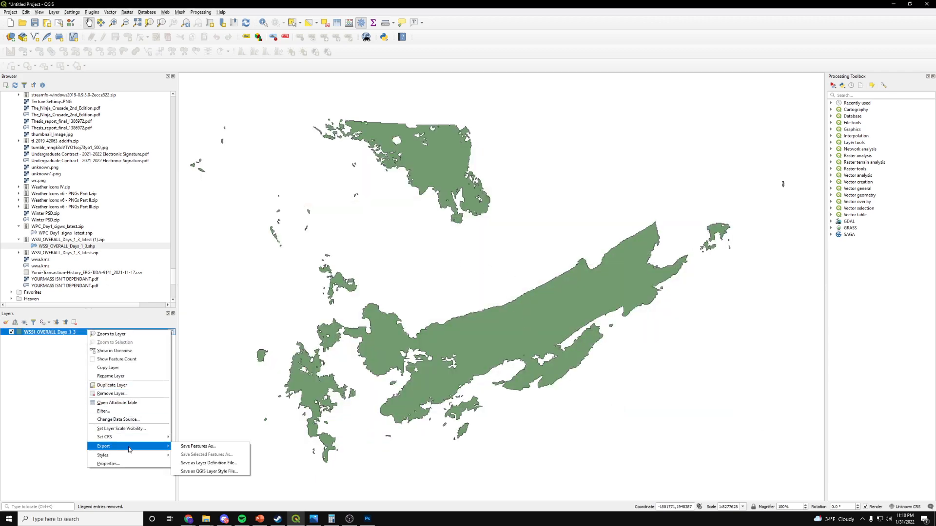
pyautogui.click(198, 446)
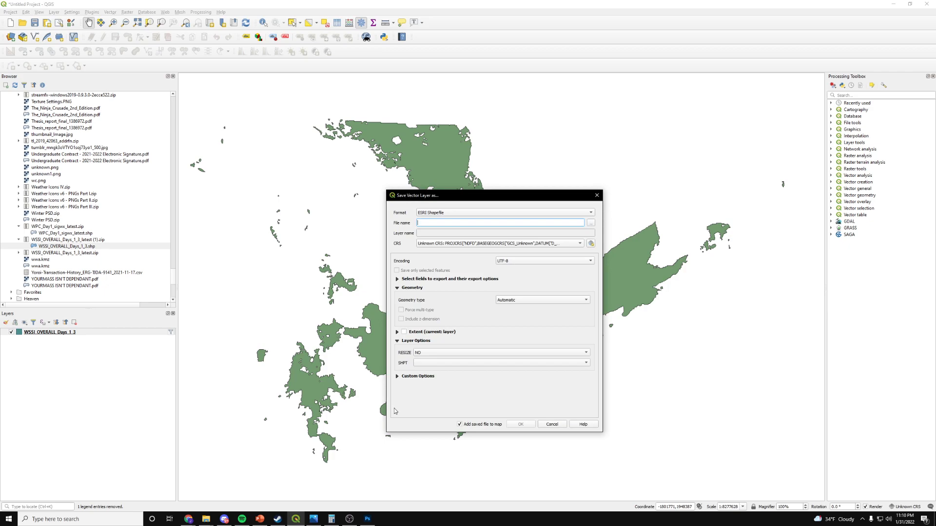
pyautogui.click(591, 224)
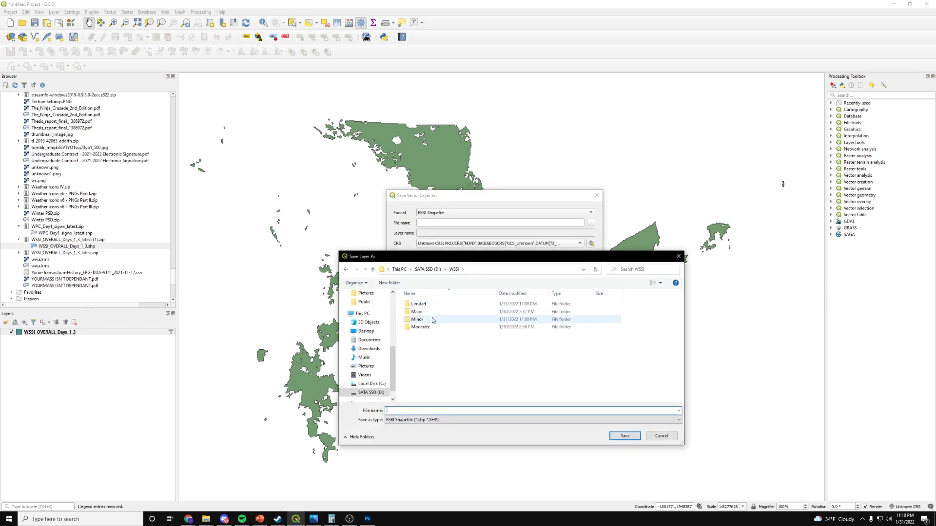
pyautogui.doubleClick(420, 327)
pyautogui.click(439, 305)
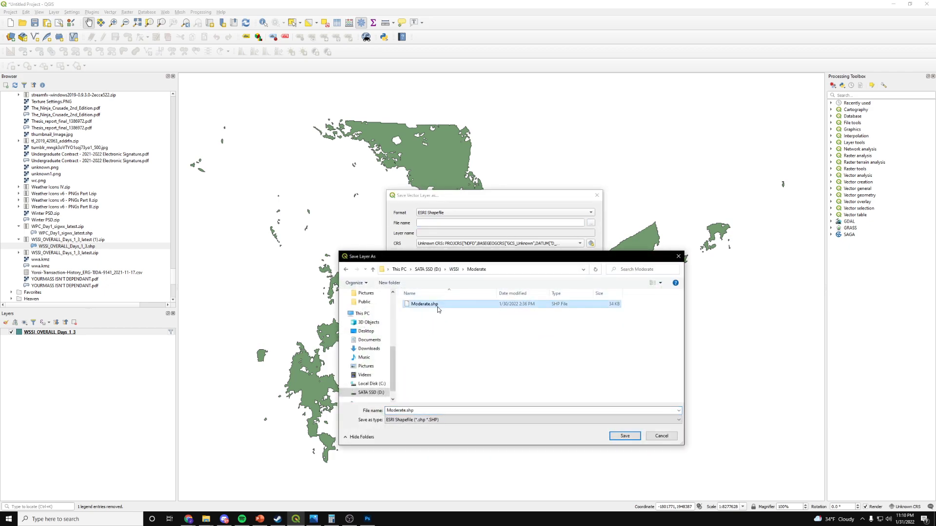
pyautogui.click(626, 436)
# Step: Set the export CRS to EPSG:4326 - WGS 84 and run the export, overwriting the existing Moderate.shp file
pyautogui.click(497, 243)
pyautogui.click(492, 263)
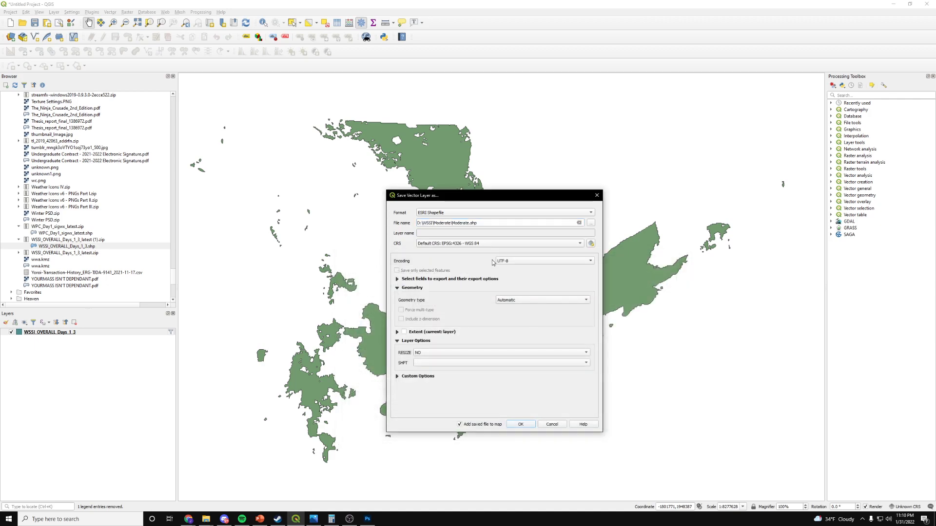
pyautogui.click(519, 425)
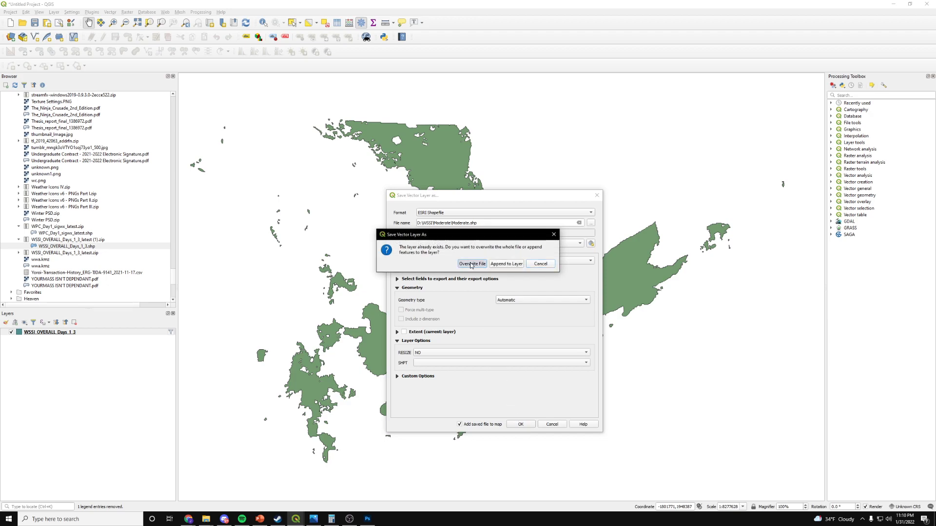
pyautogui.click(471, 265)
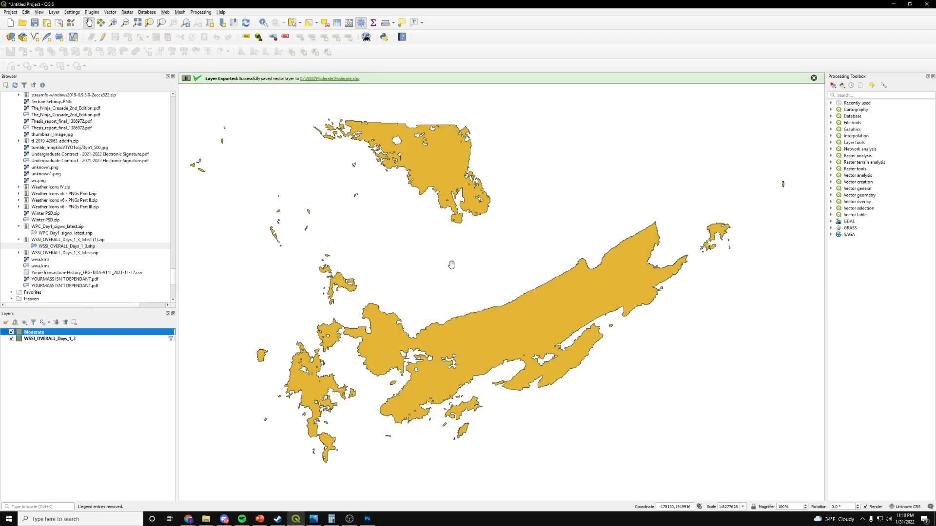
# Step: Remove the exported Moderate layer from the project
pyautogui.rightClick(108, 334)
pyautogui.click(146, 399)
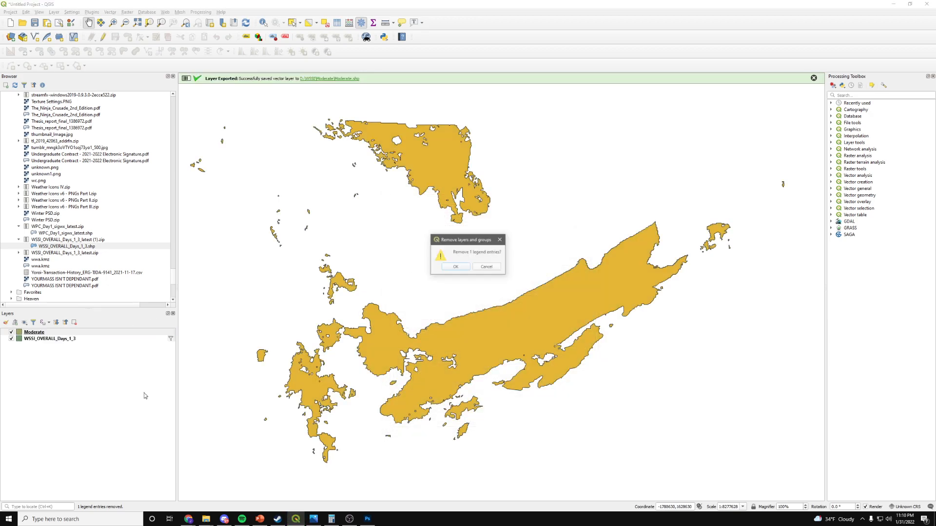
pyautogui.click(454, 266)
# Step: Change the WSSI_OVERALL_Days_1_3 filter expression to "IMPACT" = 'MAJOR' and apply it
pyautogui.rightClick(69, 333)
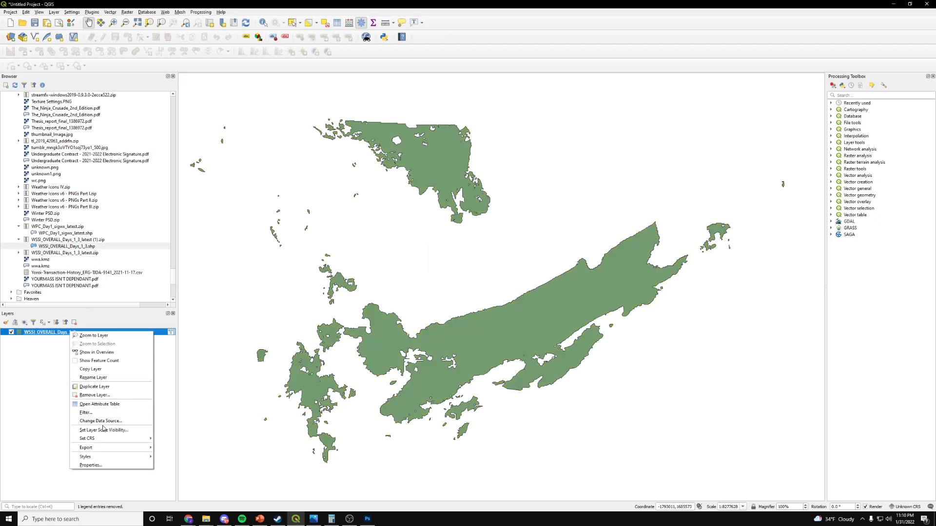
pyautogui.click(92, 413)
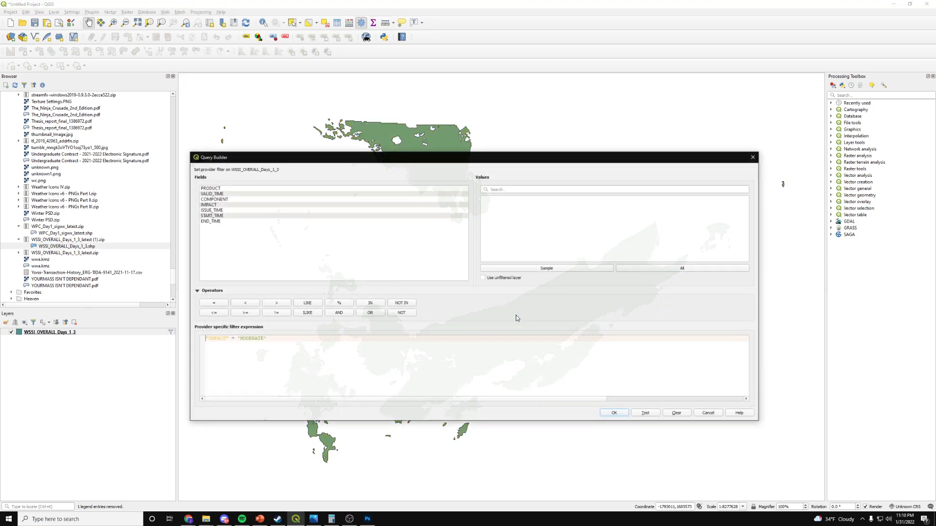
pyautogui.moveTo(261, 340); pyautogui.dragTo(241, 340)
pyautogui.write('o')
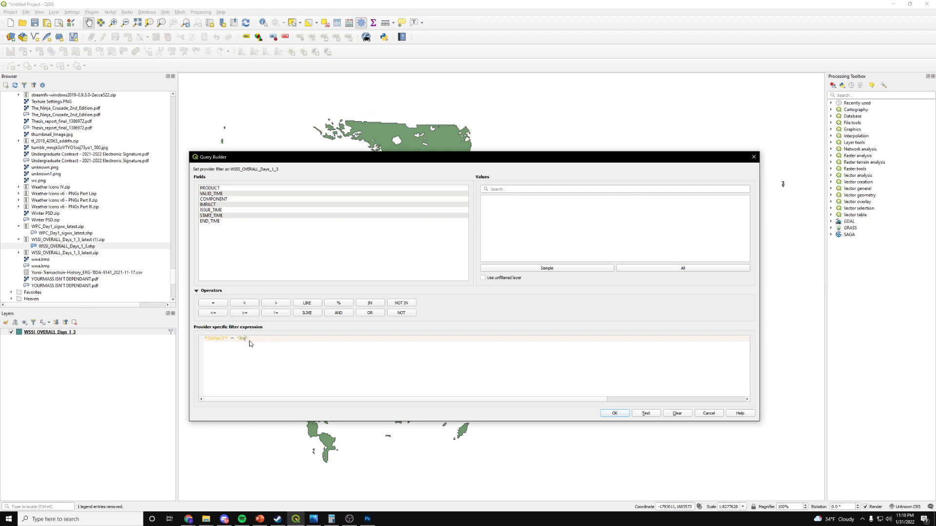
pyautogui.write('JOR')
pyautogui.press('Return')
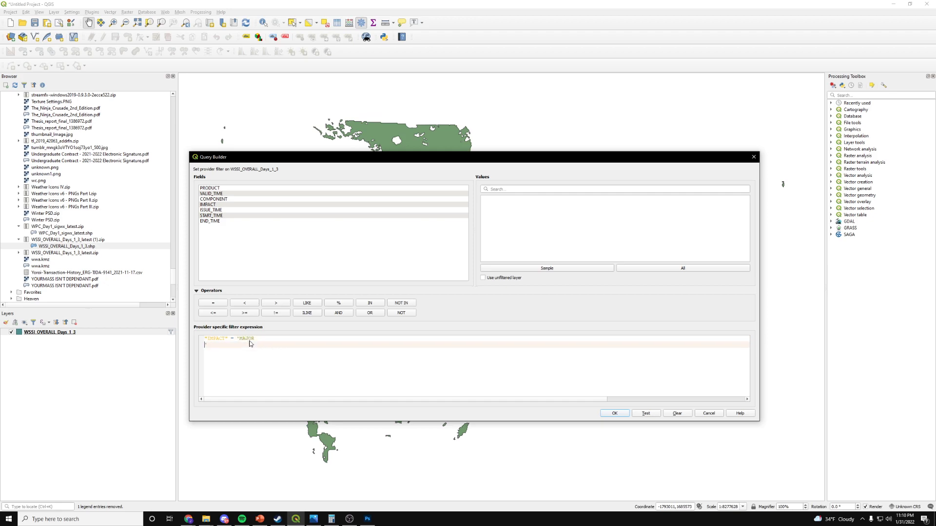
pyautogui.press('BackSpace')
pyautogui.click(613, 413)
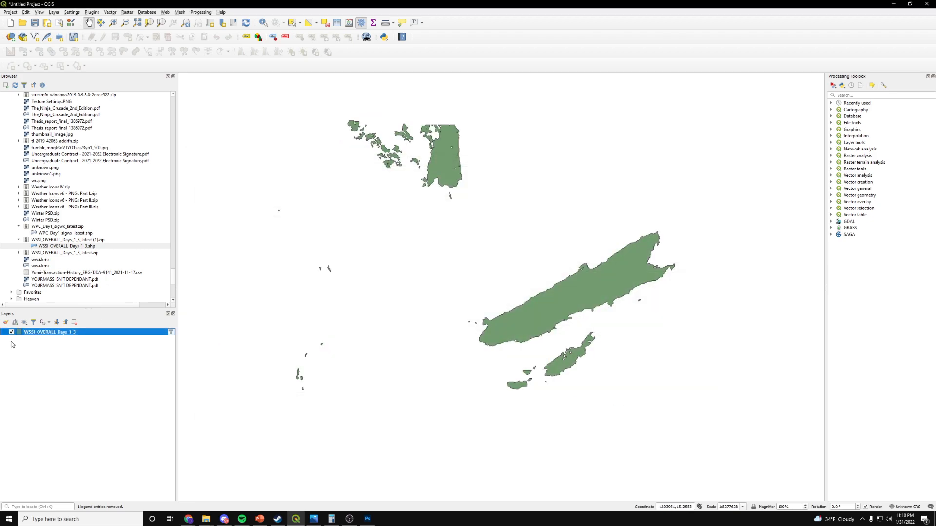
# Step: Start exporting the filtered WSSI_OVERALL_Days_1_3 features as an ESRI Shapefile with the CRS set to EPSG:4326 - WGS 84
pyautogui.rightClick(42, 331)
pyautogui.moveTo(85, 445)
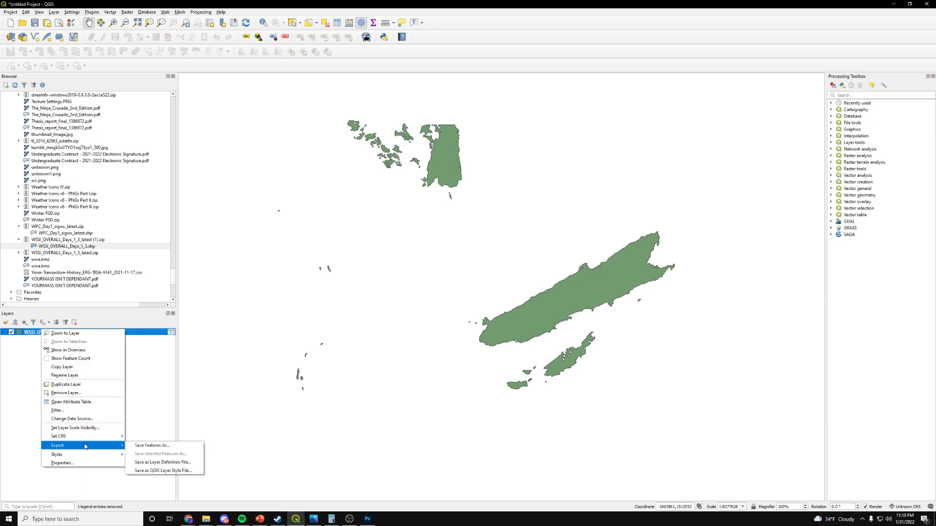
pyautogui.click(146, 446)
pyautogui.click(500, 244)
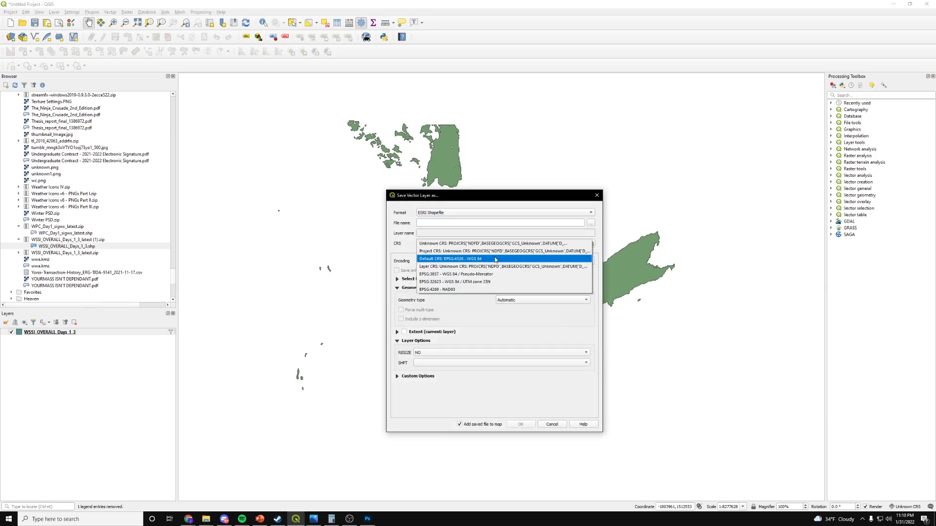
pyautogui.click(495, 259)
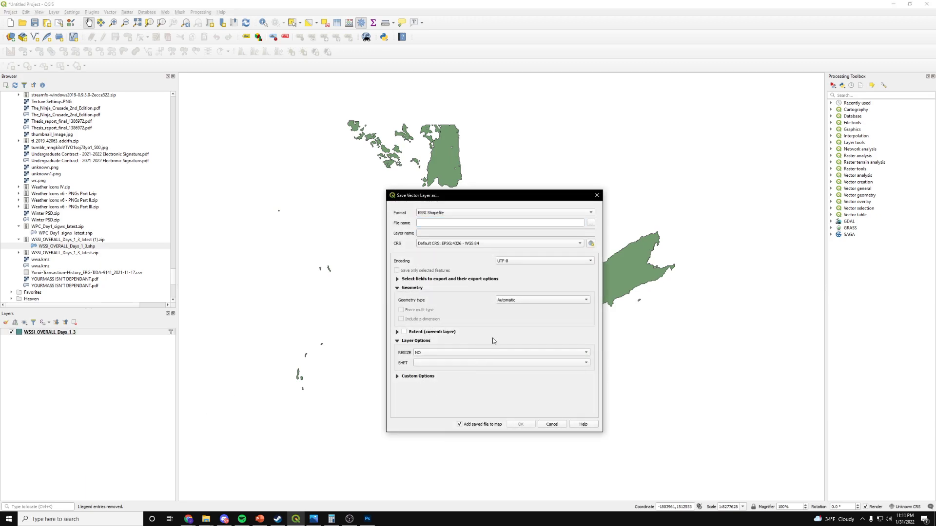
# Step: Choose Major.shp in the WSSI\Major folder as the output file and run the export, overwriting the existing file
pyautogui.click(590, 223)
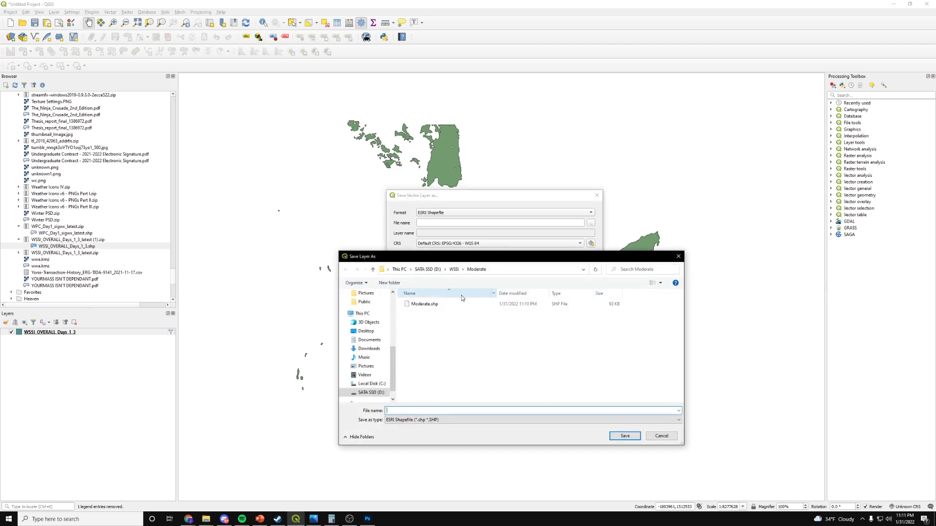
pyautogui.click(454, 269)
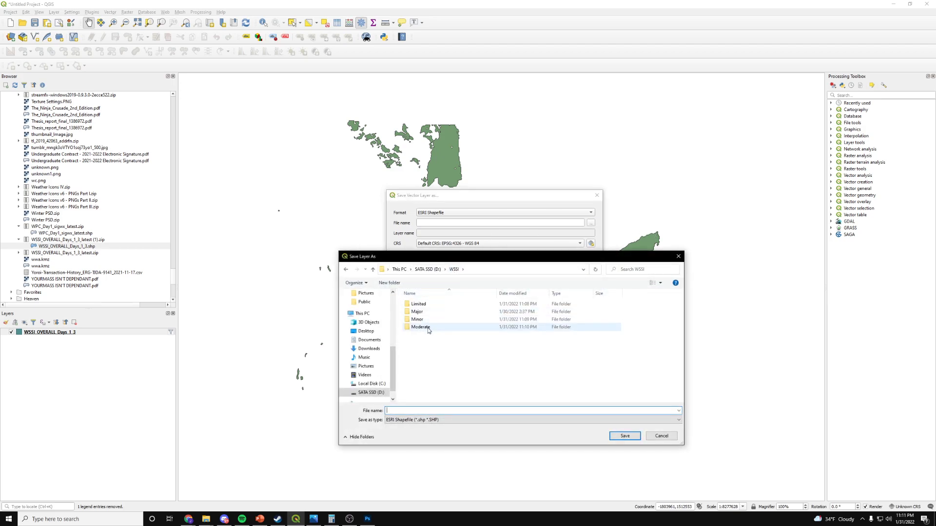
pyautogui.doubleClick(418, 311)
pyautogui.click(421, 304)
pyautogui.click(625, 436)
pyautogui.click(513, 424)
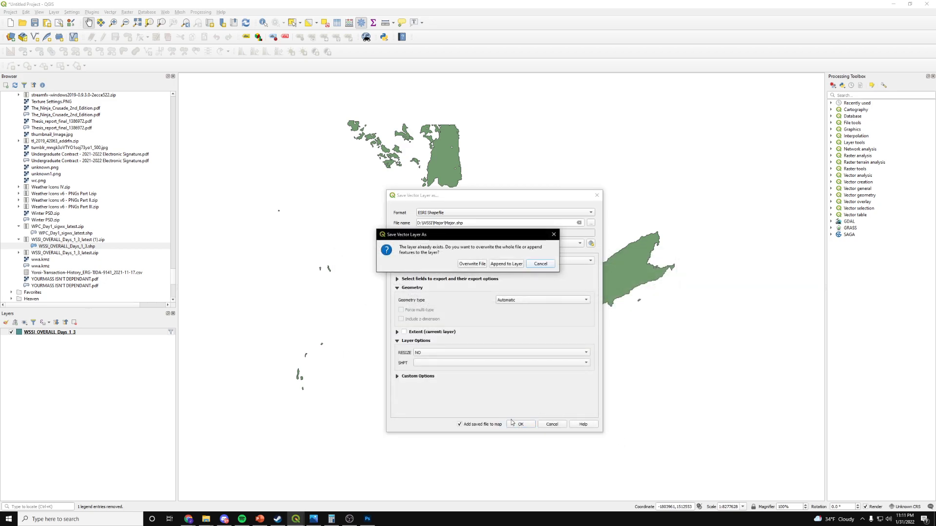
pyautogui.click(472, 263)
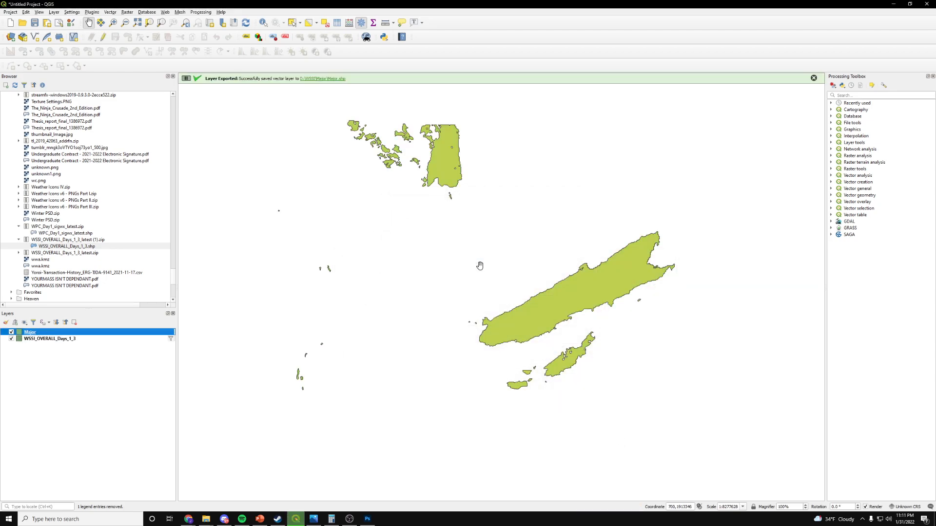
# Step: Remove the exported Major layer from the project
pyautogui.rightClick(56, 333)
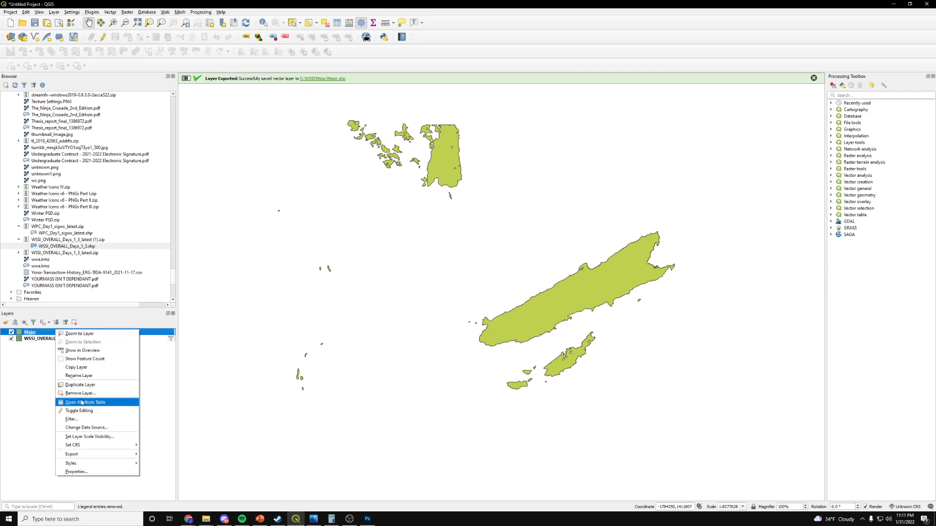
pyautogui.click(68, 394)
pyautogui.click(465, 269)
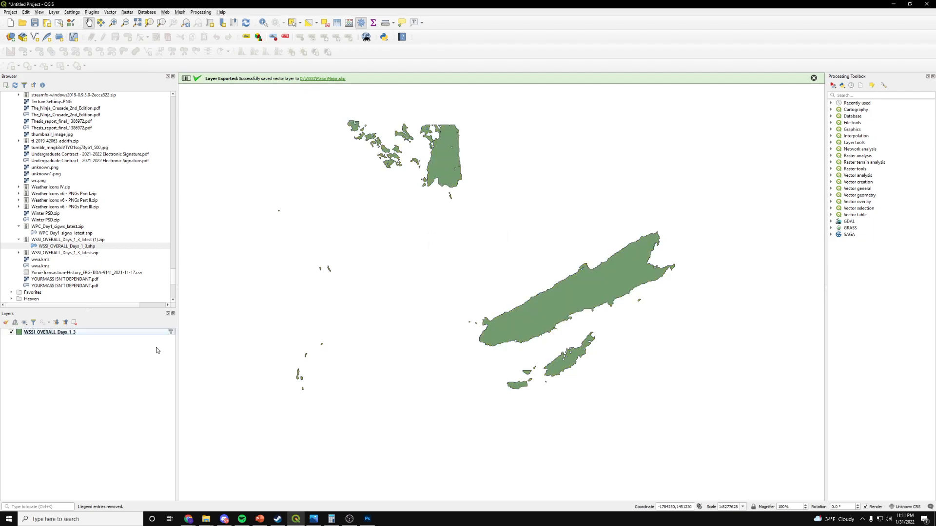
# Step: Change the WSSI_OVERALL_Days_1_3 filter expression to "IMPACT" = 'EXTREME' and apply it
pyautogui.rightClick(79, 333)
pyautogui.click(95, 413)
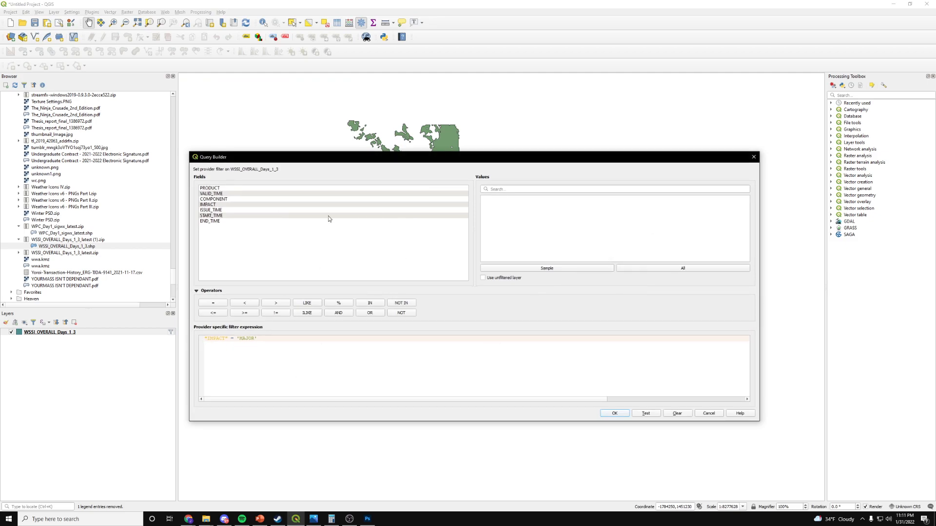
pyautogui.moveTo(254, 338); pyautogui.dragTo(243, 339)
pyautogui.write('c')
pyautogui.press('Return')
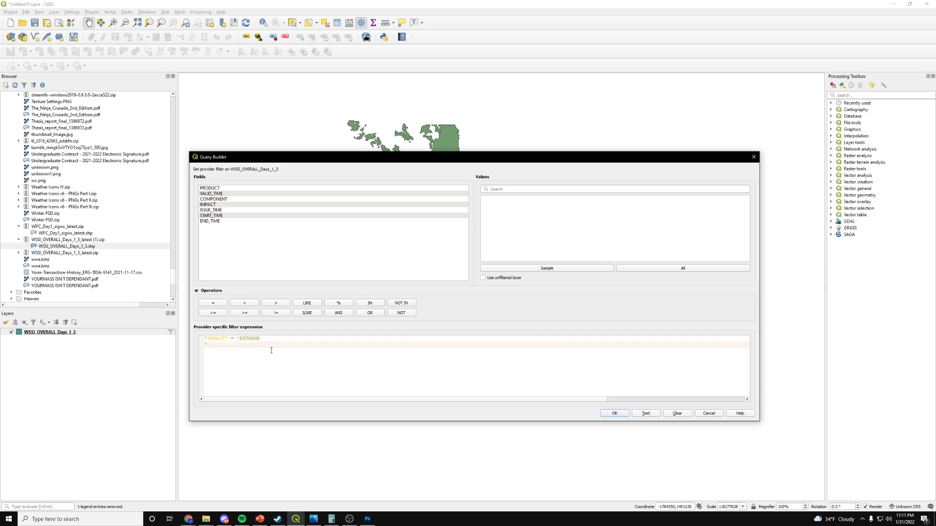
pyautogui.press('BackSpace')
pyautogui.click(609, 417)
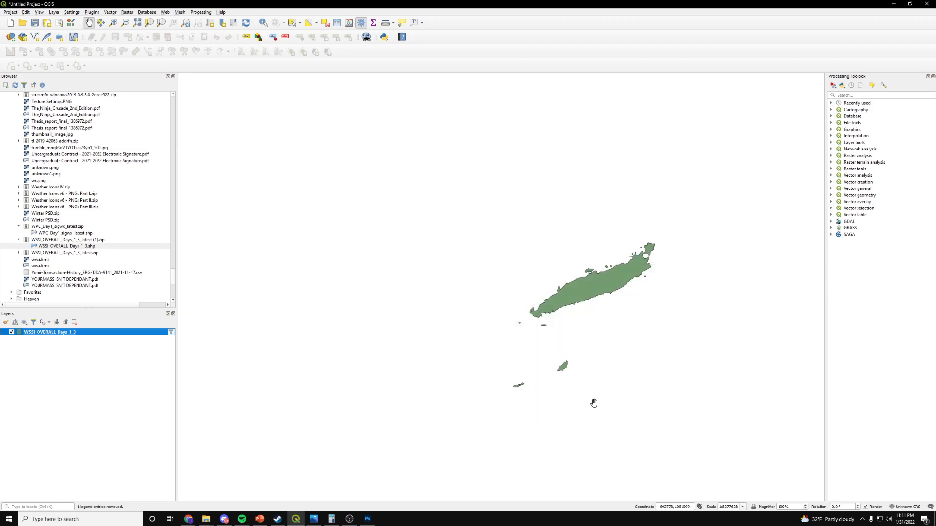
# Step: Start exporting the filtered WSSI_OVERALL_Days_1_3 features as an ESRI Shapefile with the CRS set to EPSG:4326 - WGS 84
pyautogui.rightClick(94, 334)
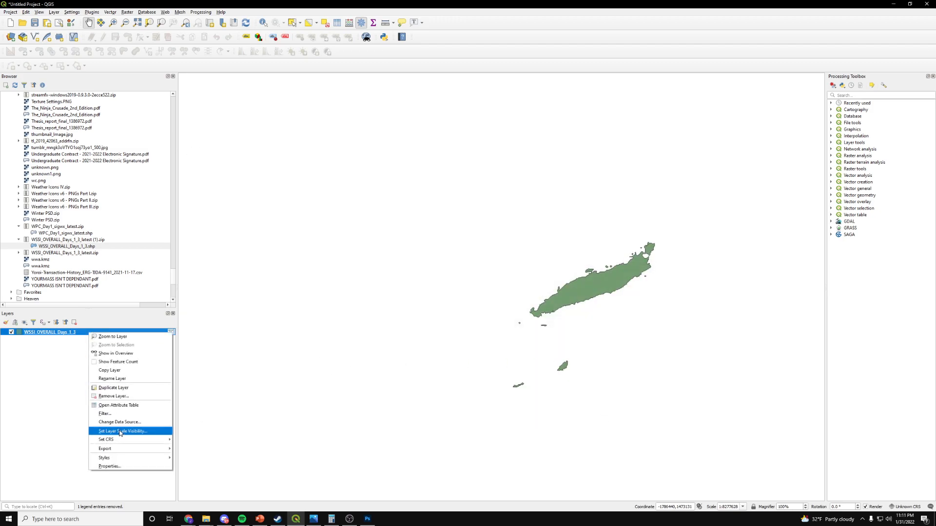
pyautogui.moveTo(121, 449)
pyautogui.click(205, 449)
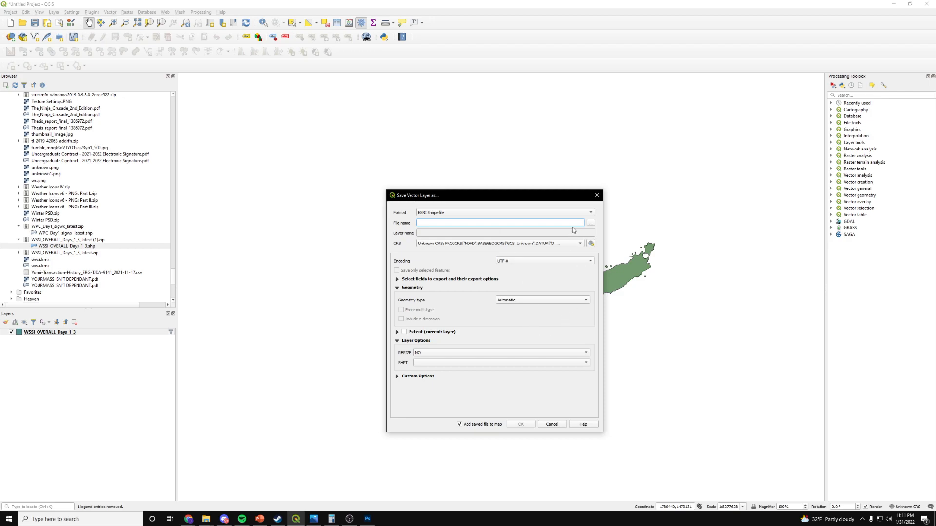
pyautogui.click(580, 243)
pyautogui.click(561, 250)
# Step: Create an Extreme folder inside the WSSI folder, set Extreme.shp in it as the output file and run the export
pyautogui.click(590, 223)
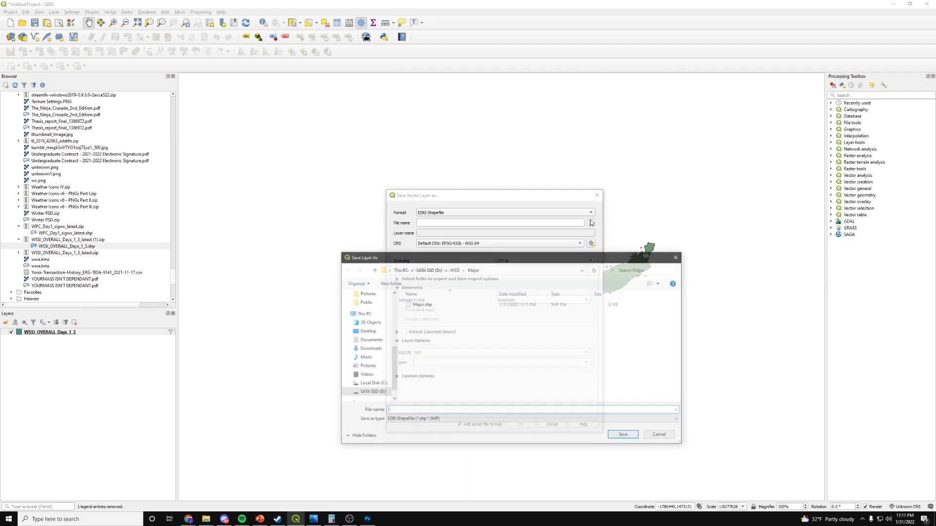
pyautogui.click(453, 269)
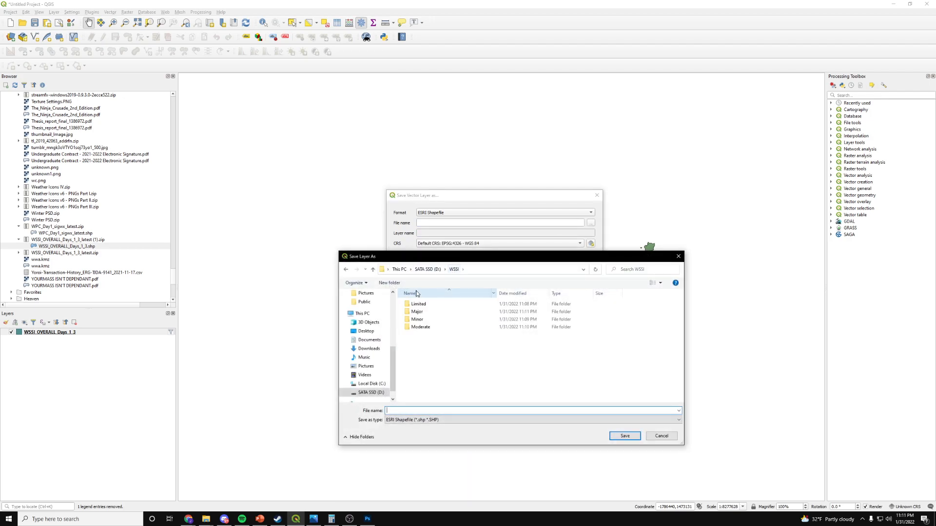
pyautogui.click(389, 283)
pyautogui.write('Extreme')
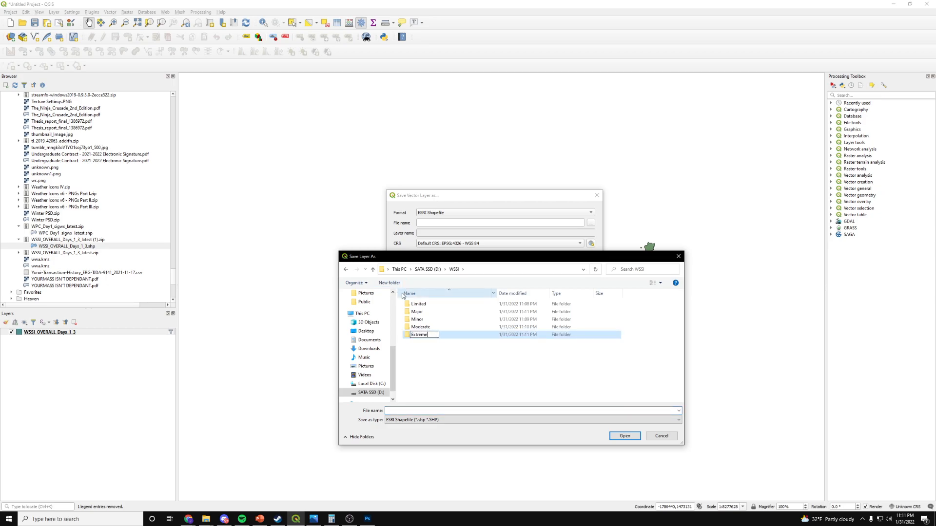
pyautogui.press('Return')
pyautogui.doubleClick(424, 305)
pyautogui.click(453, 409)
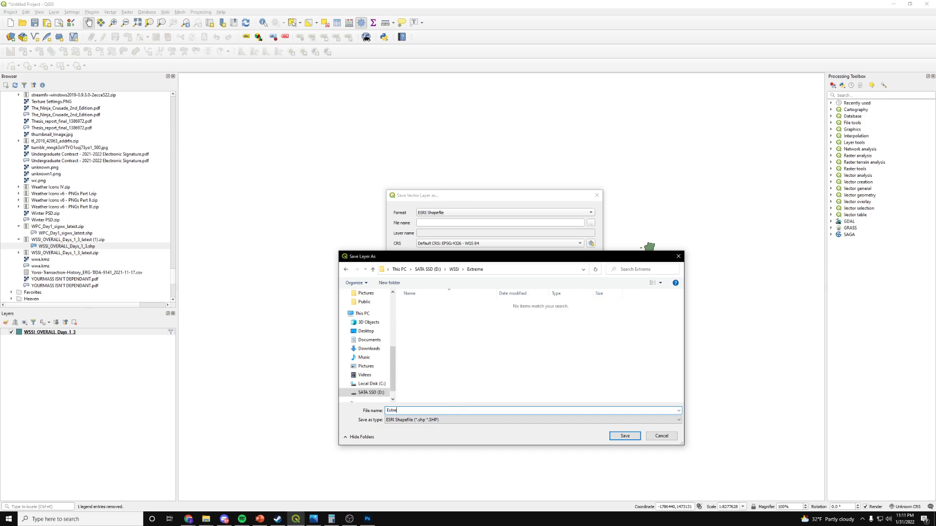
pyautogui.write('Extreme')
pyautogui.press('Return')
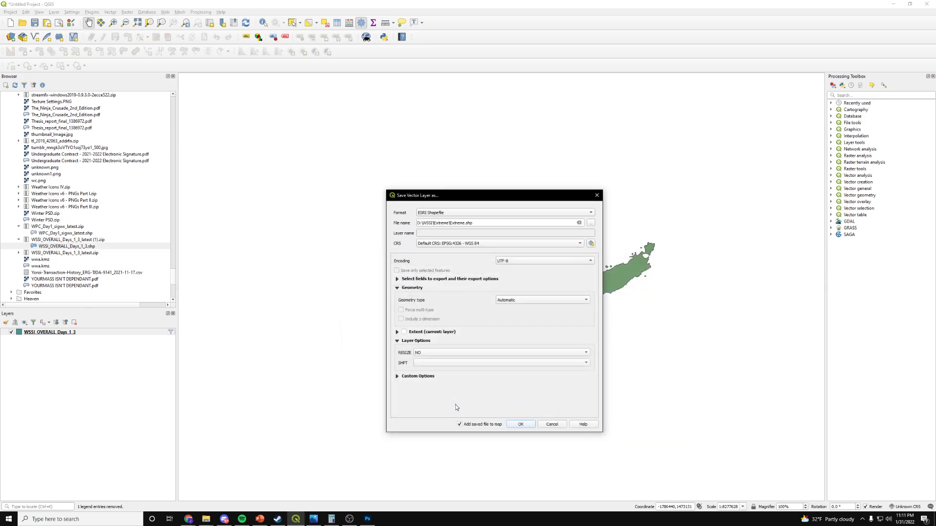
pyautogui.click(521, 424)
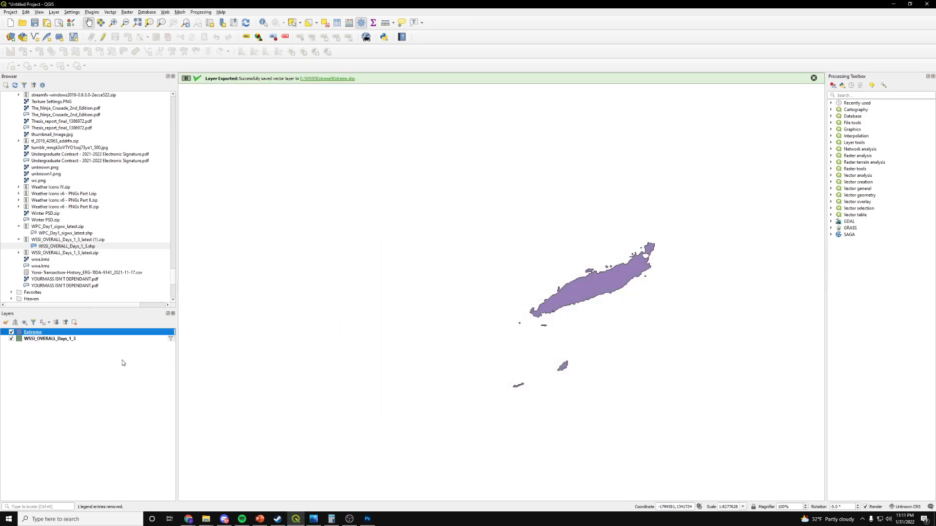
pyautogui.rightClick(58, 332)
pyautogui.click(11, 373)
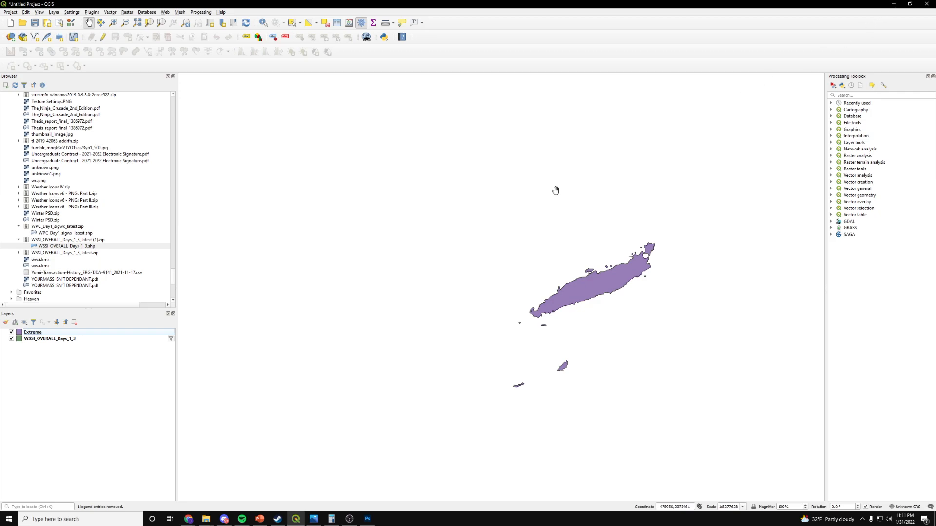
# Step: Switch to File Explorer and launch the WSV3 weather mapping application from the Desktop folder
pyautogui.hotkey('alt', 'Tab')
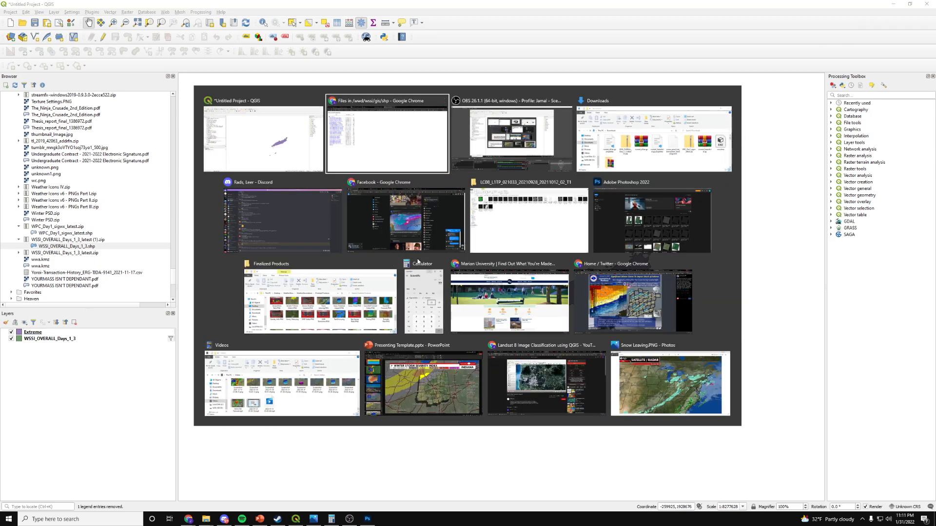
pyautogui.click(311, 321)
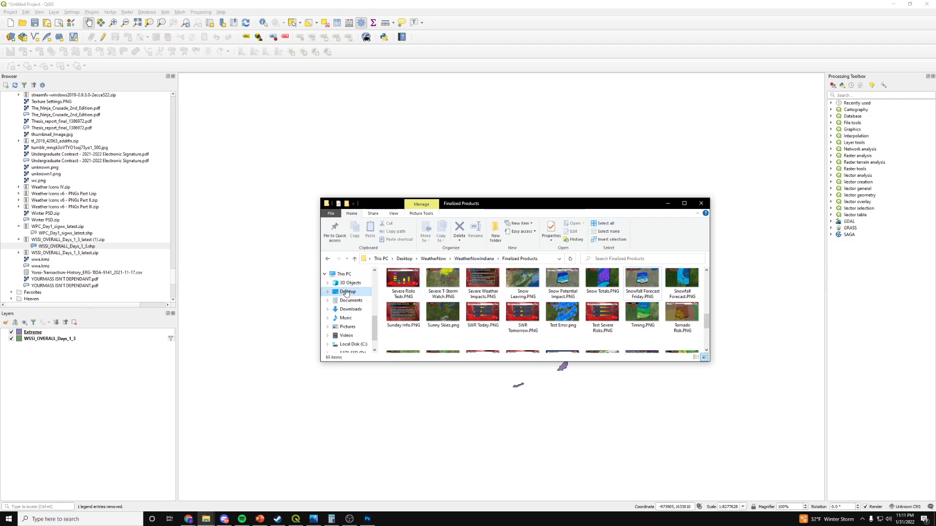
pyautogui.click(349, 292)
pyautogui.scroll(-2, 422, 322)
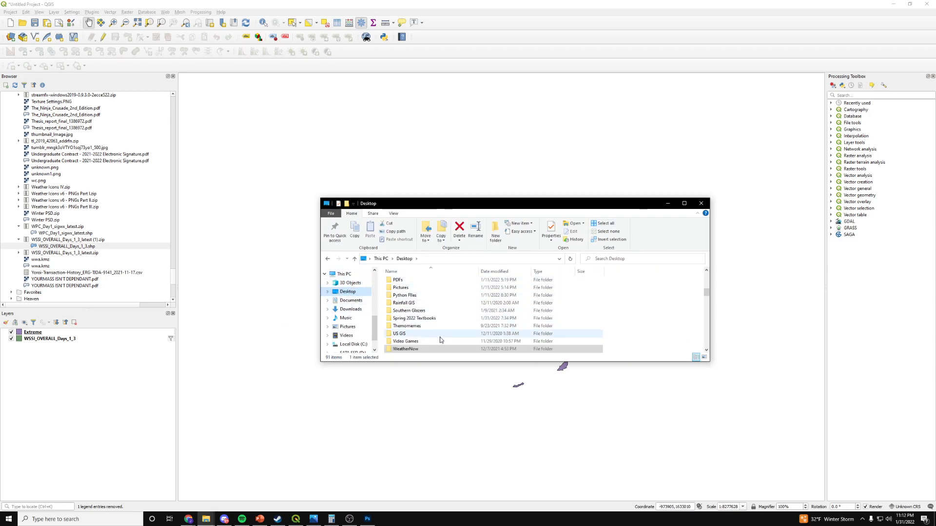
pyautogui.doubleClick(420, 327)
pyautogui.doubleClick(413, 291)
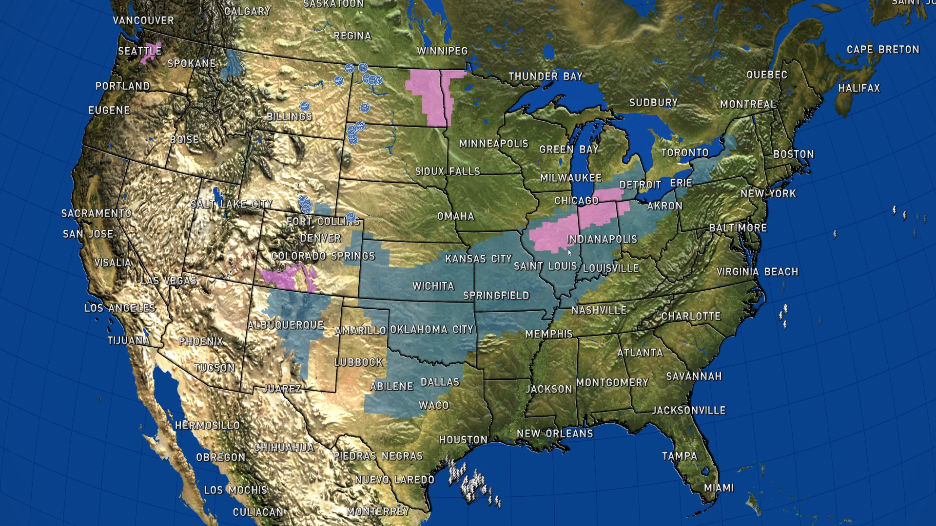
# Step: Bring the WSV3 control window onto the map display and open the shapefile layer manager
pyautogui.moveTo(612, 344); pyautogui.dragTo(538, 374)
pyautogui.scroll(5, 537, 374)
pyautogui.scroll(5, 538, 374)
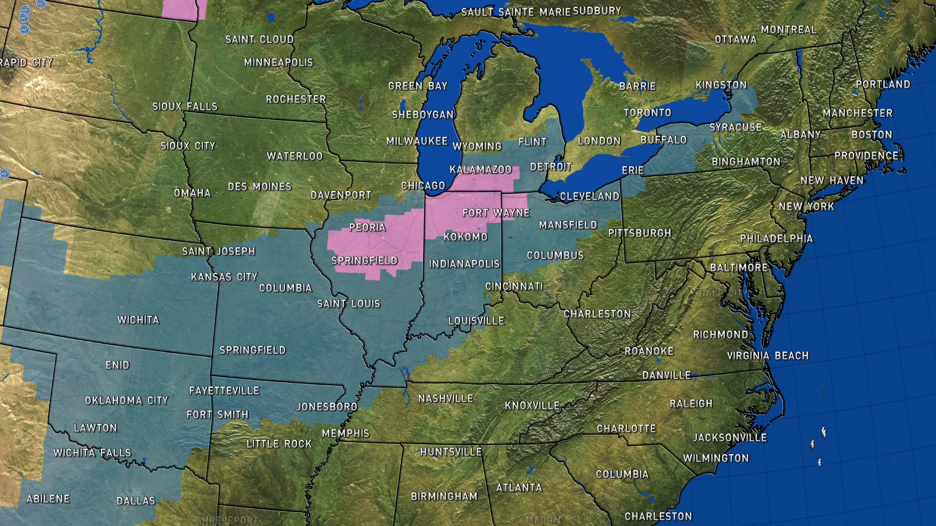
pyautogui.moveTo(935, 200); pyautogui.dragTo(556, 164)
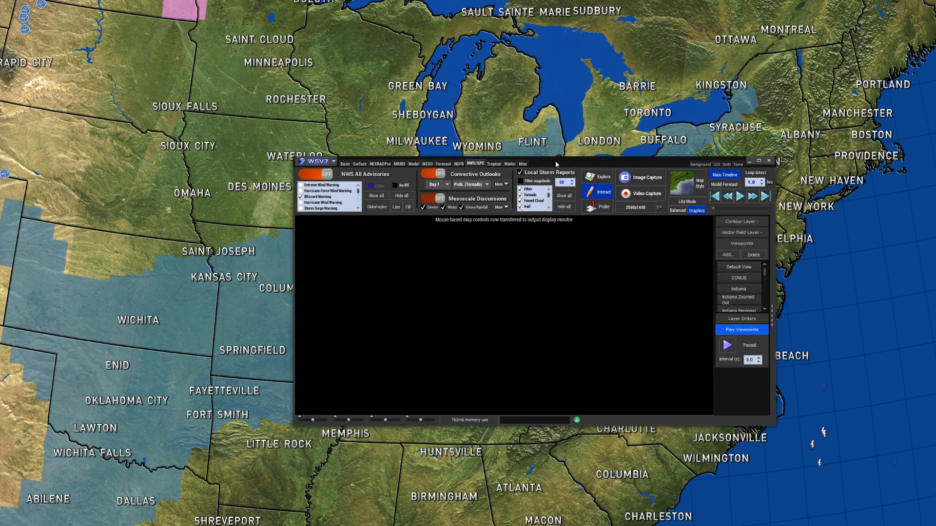
pyautogui.click(335, 164)
pyautogui.moveTo(359, 227)
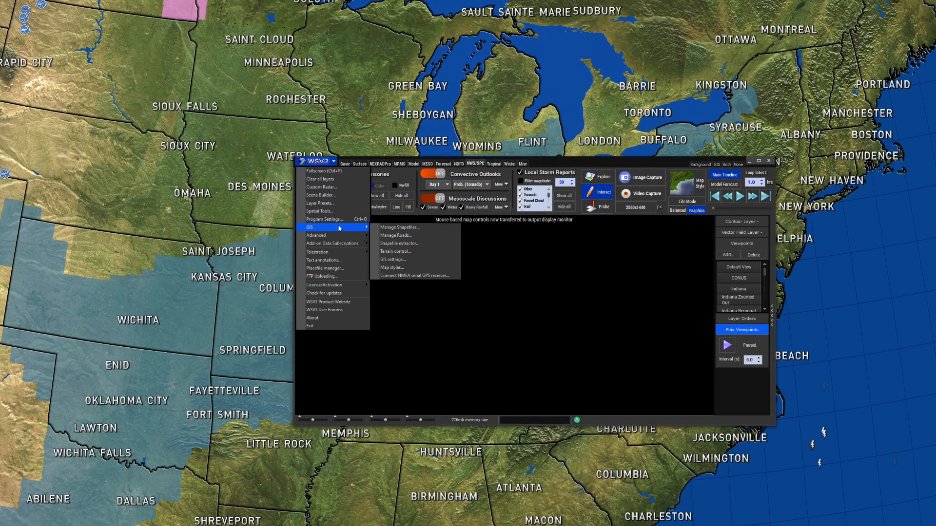
pyautogui.click(391, 227)
pyautogui.moveTo(464, 210); pyautogui.dragTo(452, 200)
pyautogui.moveTo(479, 238); pyautogui.dragTo(478, 264)
# Step: Turn off the Winter Storm Warning and Winter Storm Watch shapefile layers
pyautogui.click(459, 268)
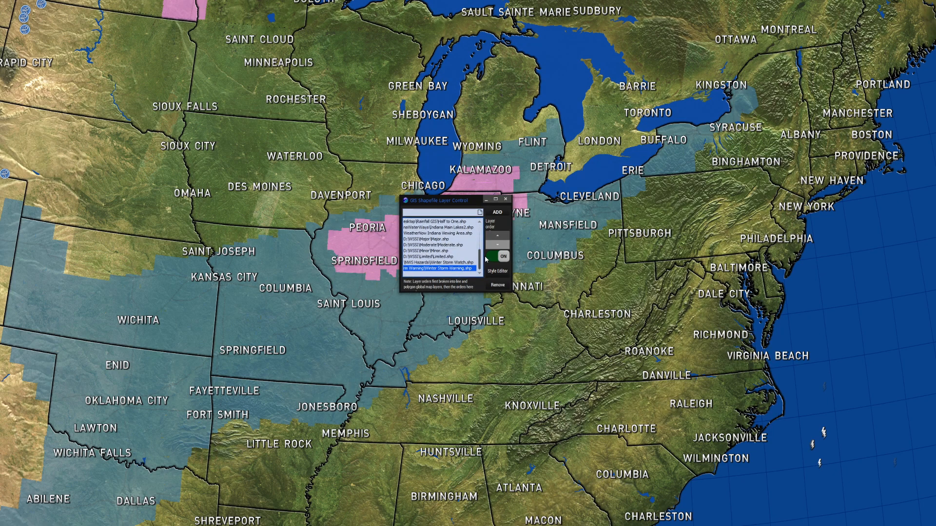
pyautogui.click(458, 262)
pyautogui.click(497, 255)
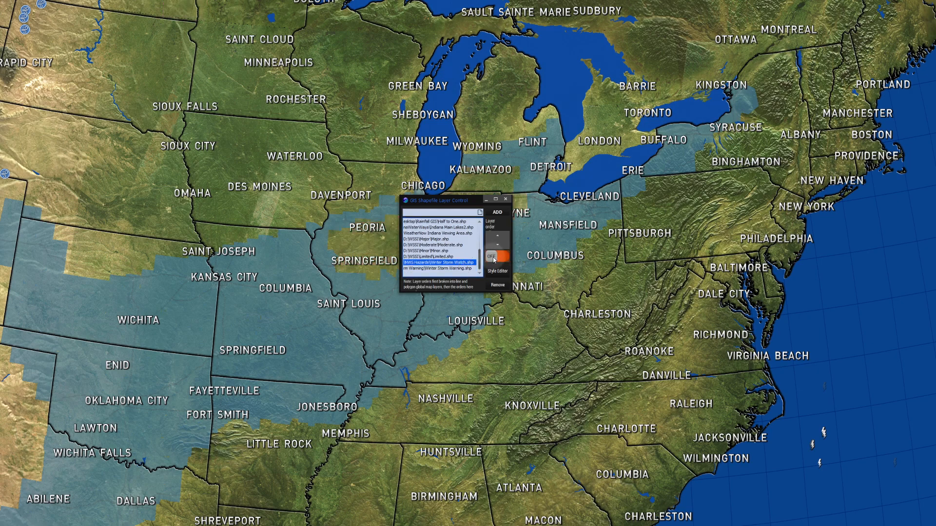
# Step: Turn on the Limited, Minor, Moderate and Major shapefile layers from the WSSI folder
pyautogui.click(438, 240)
pyautogui.click(437, 245)
pyautogui.click(438, 252)
pyautogui.click(437, 257)
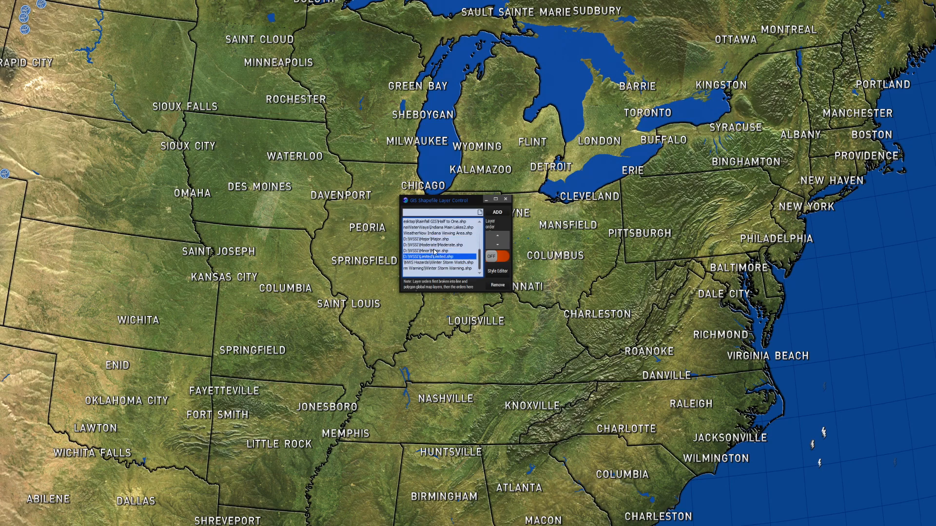
pyautogui.press('Up')
pyautogui.press('Up')
pyautogui.press('Up')
pyautogui.click(451, 258)
pyautogui.click(491, 256)
pyautogui.click(460, 251)
pyautogui.click(491, 256)
pyautogui.click(456, 246)
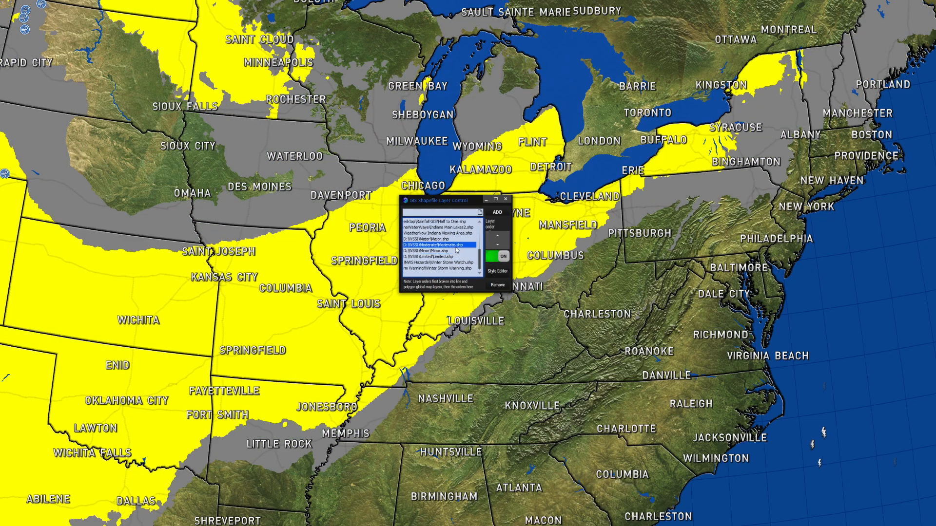
pyautogui.click(491, 256)
pyautogui.click(457, 240)
pyautogui.click(490, 256)
# Step: Add Extreme.shp from the D:\WSSI\Extreme folder to the shapefile layers
pyautogui.moveTo(458, 202)
pyautogui.mouseDown()
pyautogui.moveTo(299, 338)
pyautogui.moveTo(521, 286)
pyautogui.mouseUp()
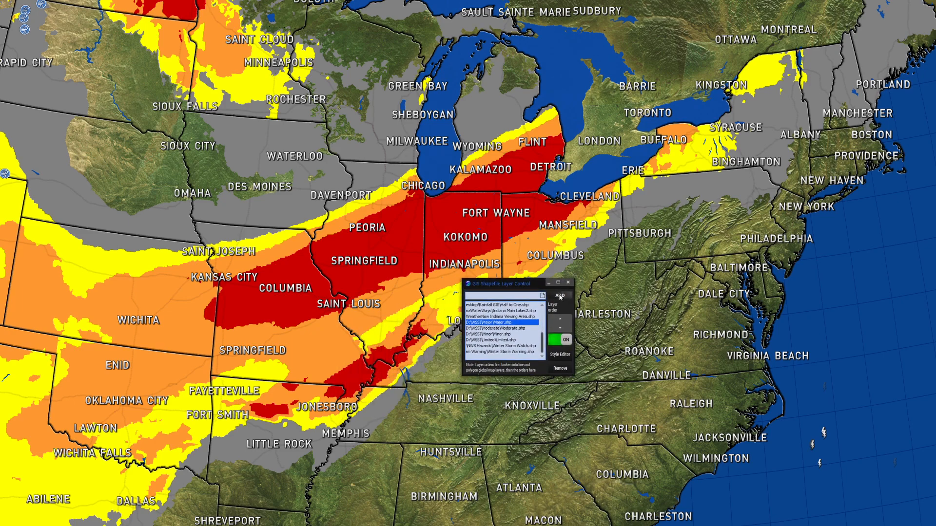
pyautogui.click(543, 296)
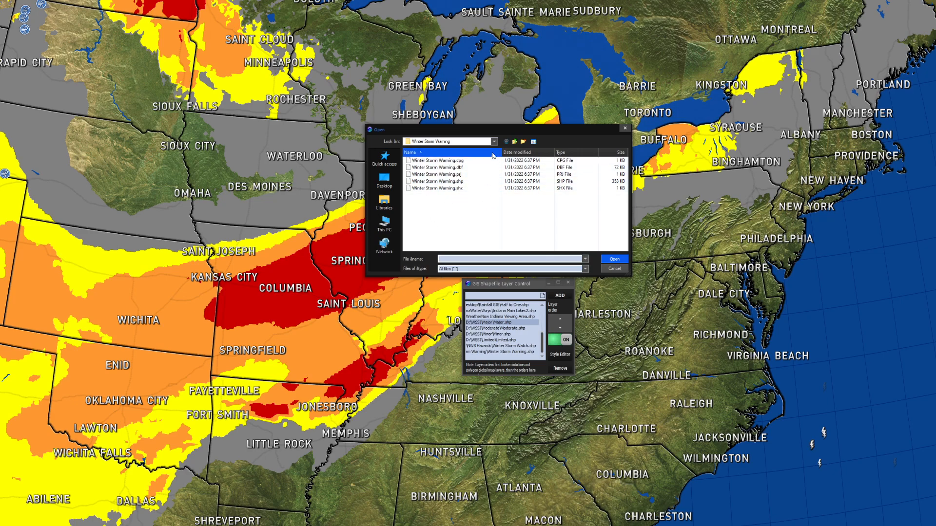
pyautogui.click(514, 141)
pyautogui.click(514, 141)
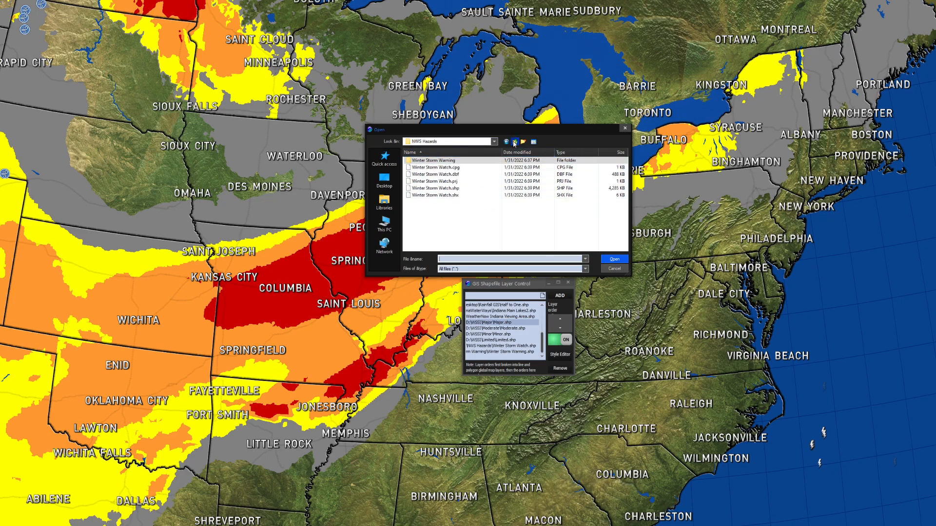
pyautogui.scroll(-3, 456, 209)
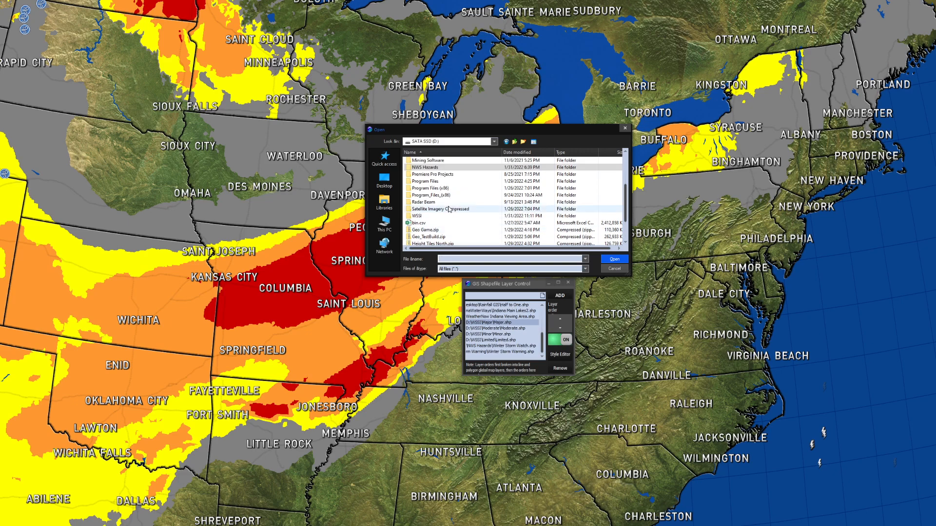
pyautogui.scroll(-1, 437, 204)
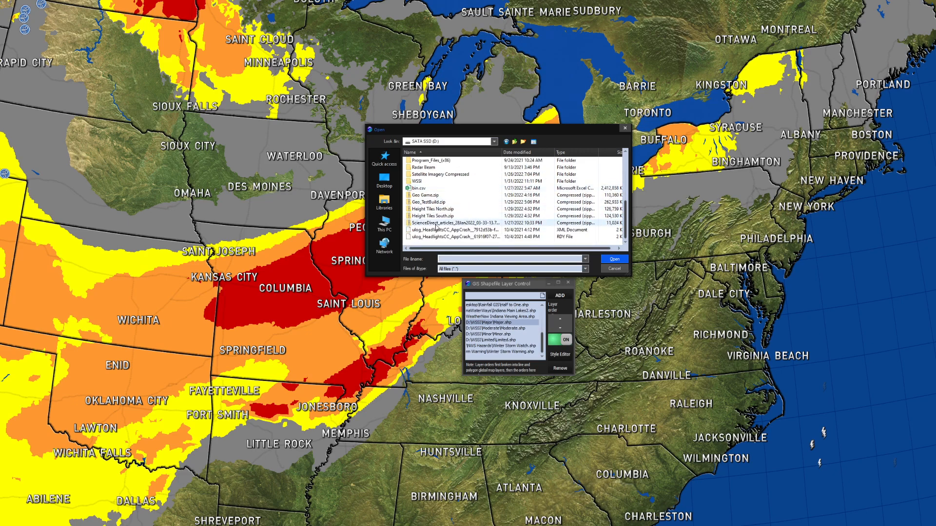
pyautogui.scroll(4, 434, 205)
pyautogui.scroll(-2, 431, 205)
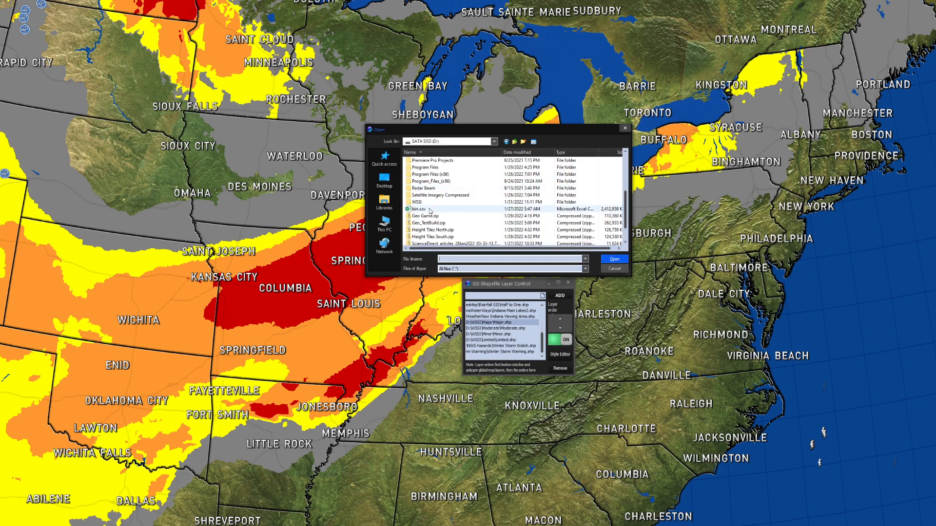
pyautogui.doubleClick(429, 203)
pyautogui.doubleClick(422, 160)
pyautogui.click(434, 181)
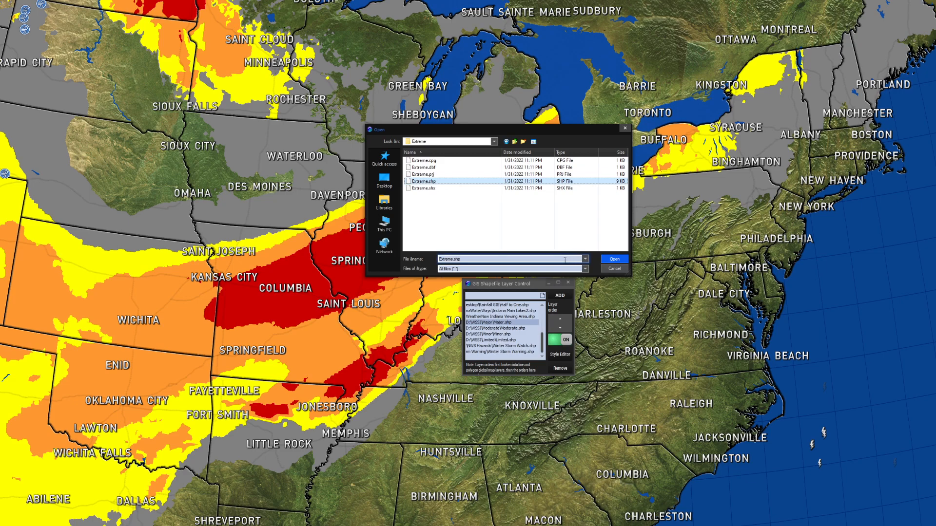
pyautogui.click(610, 260)
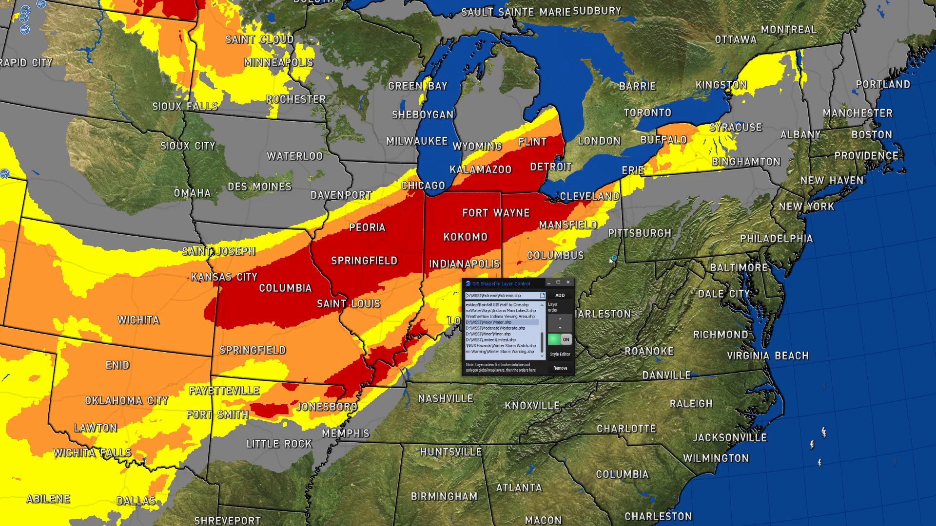
pyautogui.click(560, 295)
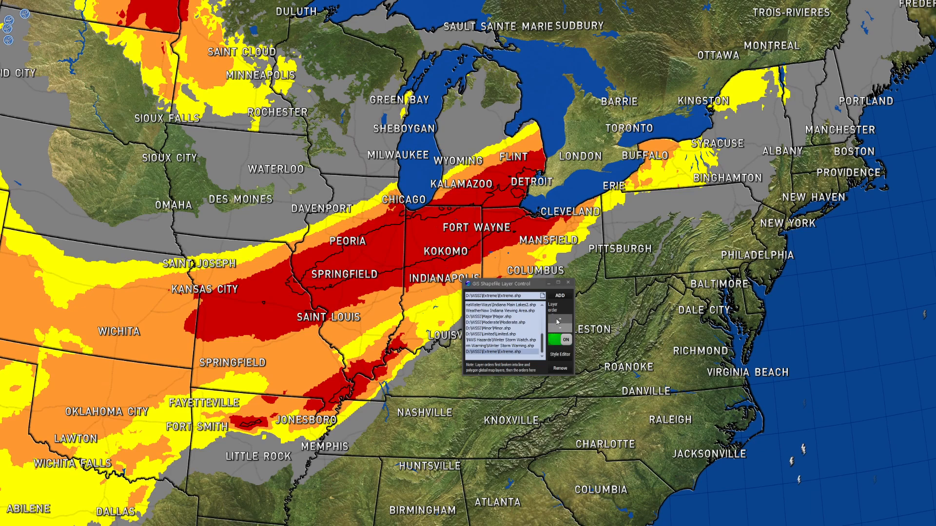
# Step: Move the Extreme.shp layer up the layer order until it sits directly above Major.shp
pyautogui.click(558, 321)
pyautogui.click(558, 321)
pyautogui.click(558, 320)
pyautogui.click(558, 321)
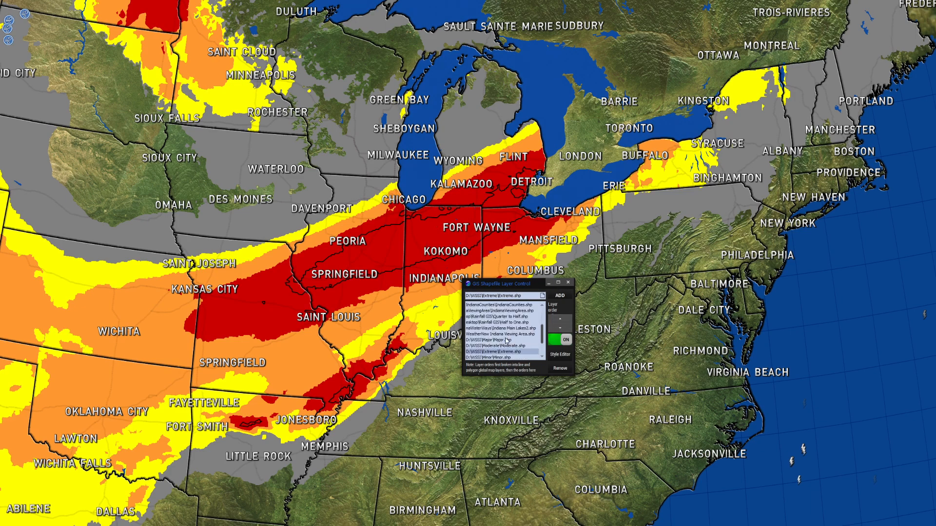
pyautogui.click(558, 321)
pyautogui.click(558, 322)
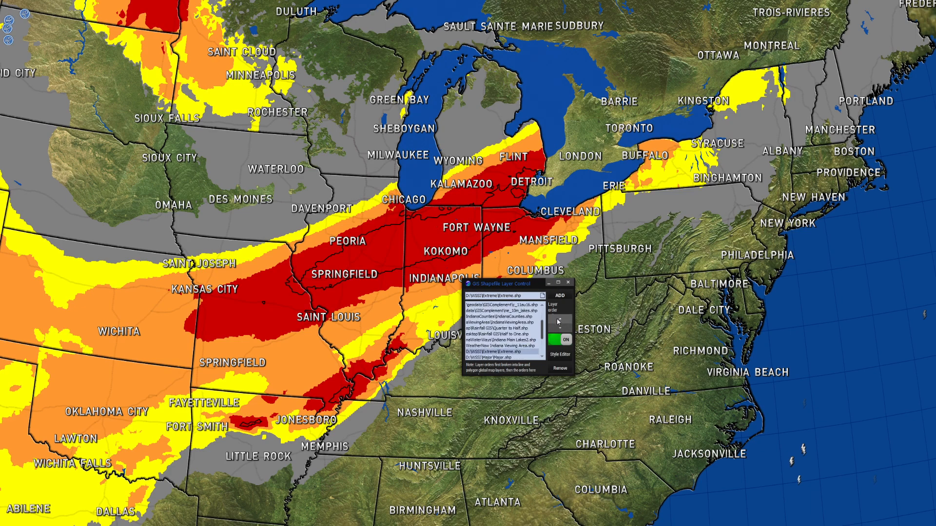
pyautogui.scroll(-1, 510, 335)
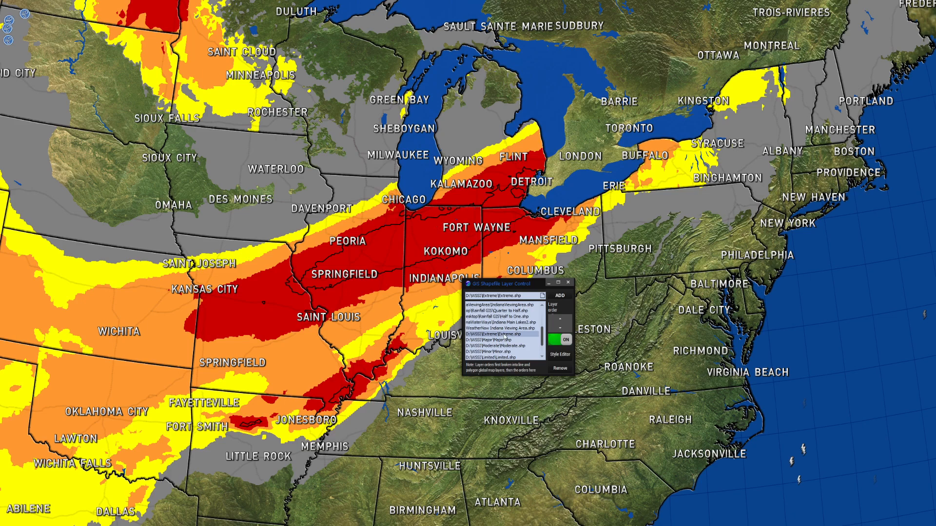
# Step: Open the style editor for the Extreme layer and set its display mode to Filled Polygon
pyautogui.click(560, 355)
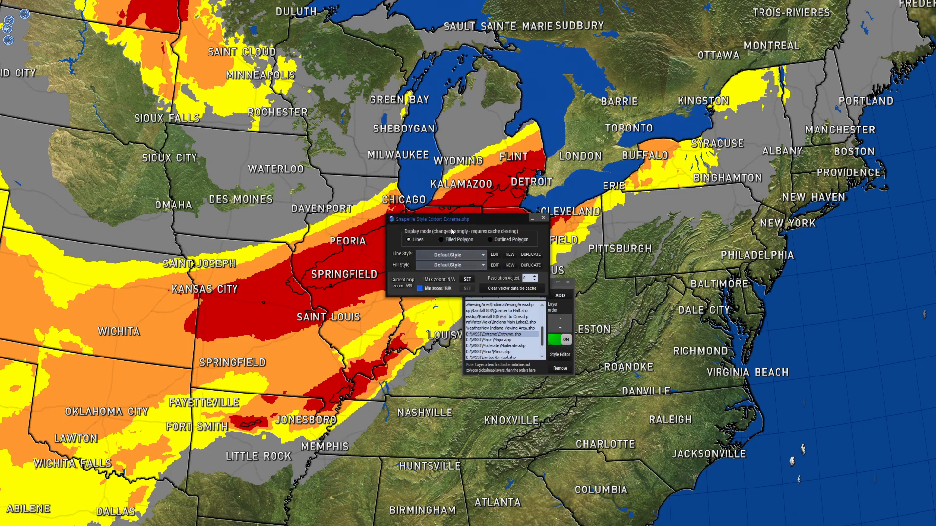
pyautogui.click(448, 247)
pyautogui.moveTo(455, 225); pyautogui.dragTo(581, 259)
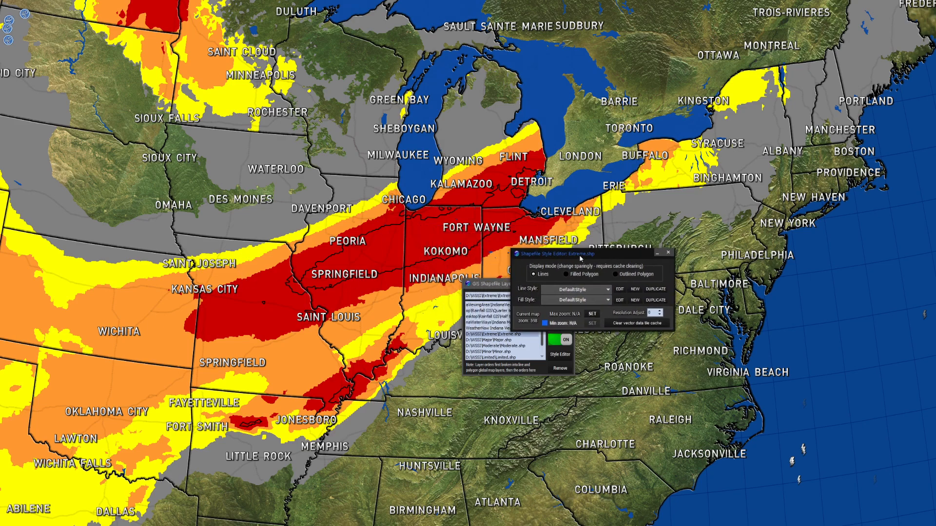
pyautogui.click(577, 277)
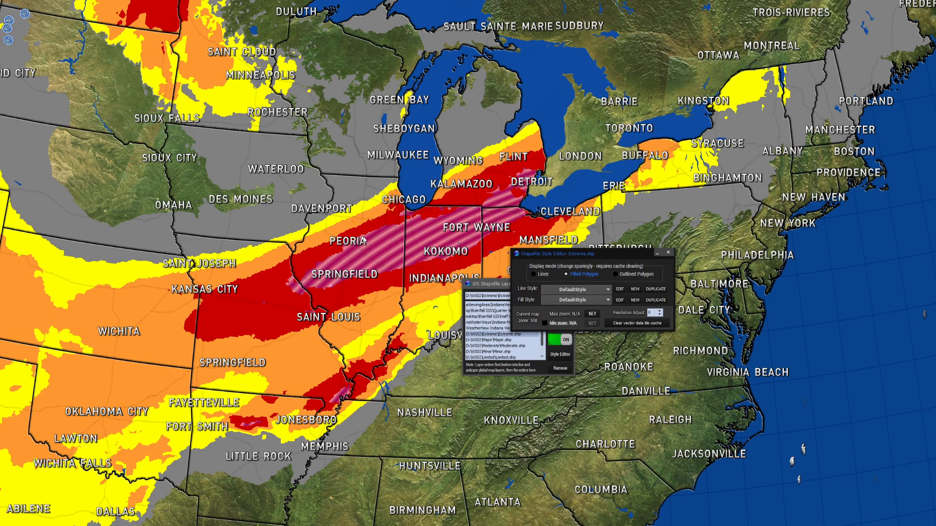
pyautogui.moveTo(497, 218); pyautogui.dragTo(482, 232)
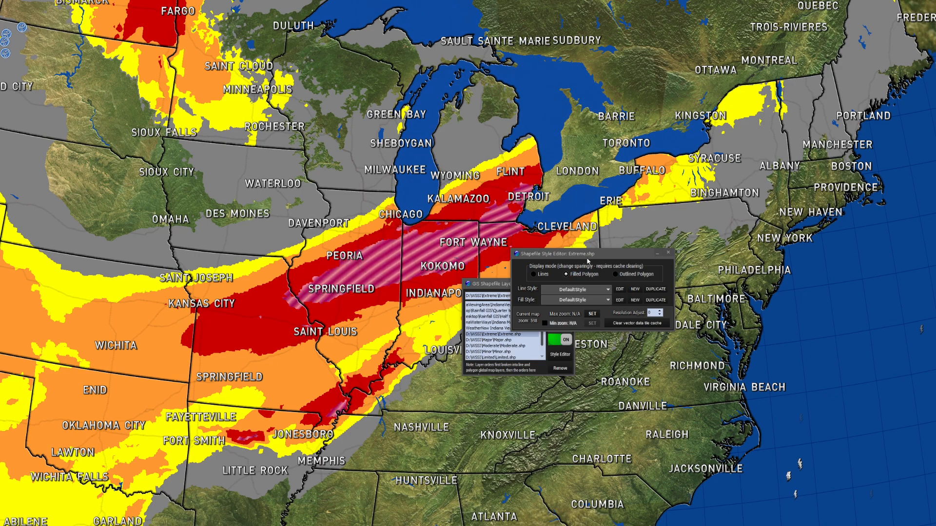
# Step: Create a new fill style named WSSIExtreme for the Extreme layer
pyautogui.moveTo(592, 259); pyautogui.dragTo(490, 286)
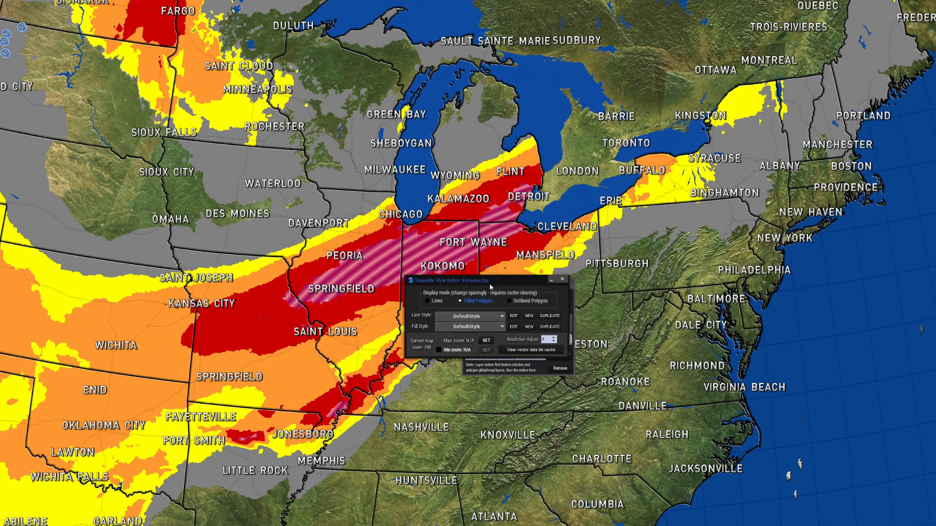
pyautogui.click(526, 327)
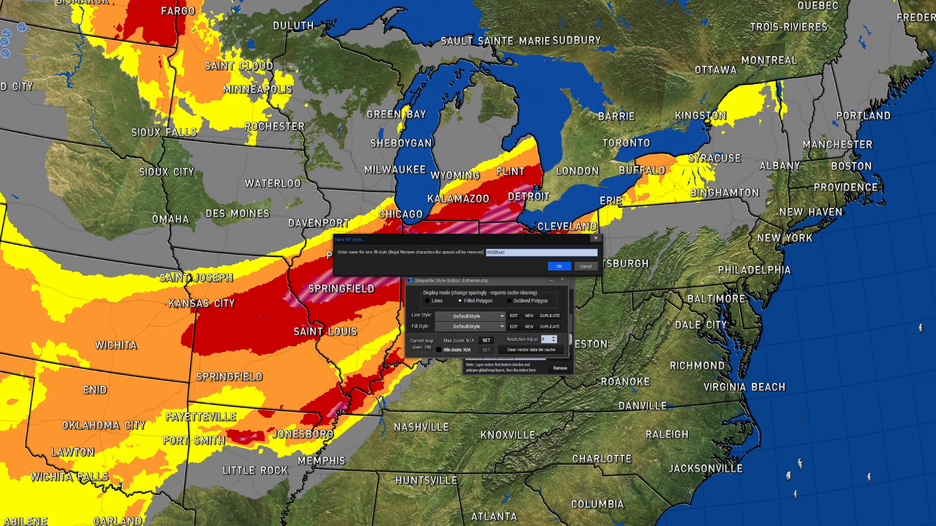
pyautogui.write('WSSIExtreme')
pyautogui.press('Return')
pyautogui.moveTo(463, 198); pyautogui.dragTo(513, 211)
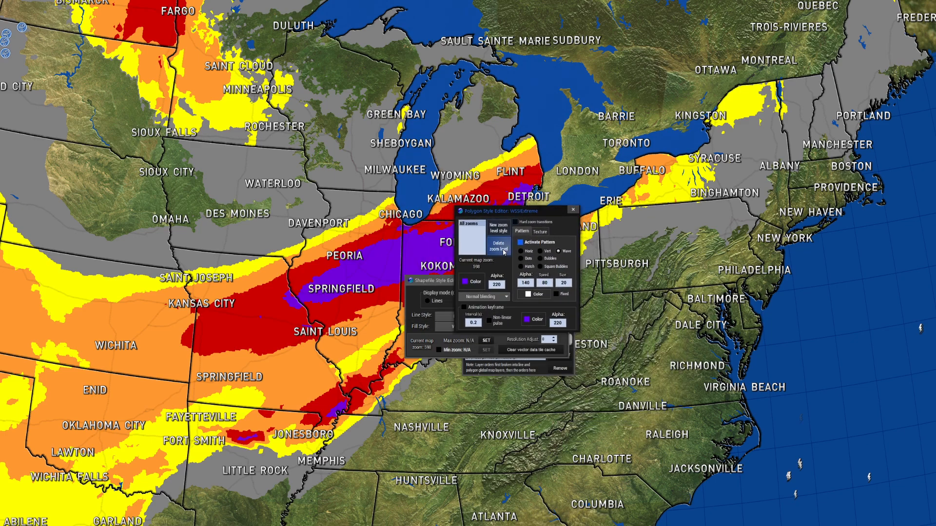
# Step: Set the WSSIExtreme fill to a slightly darker violet with an alpha of 255
pyautogui.click(477, 279)
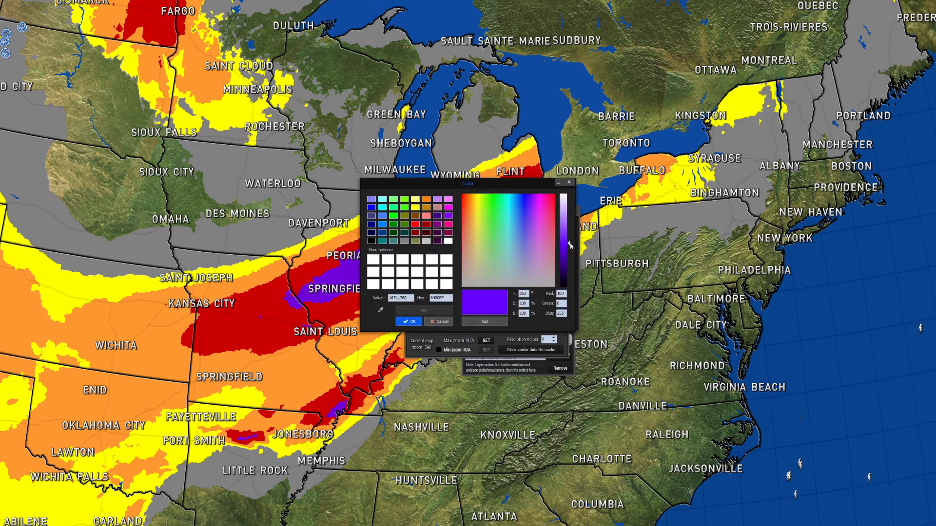
pyautogui.moveTo(572, 246); pyautogui.dragTo(570, 248)
pyautogui.click(410, 322)
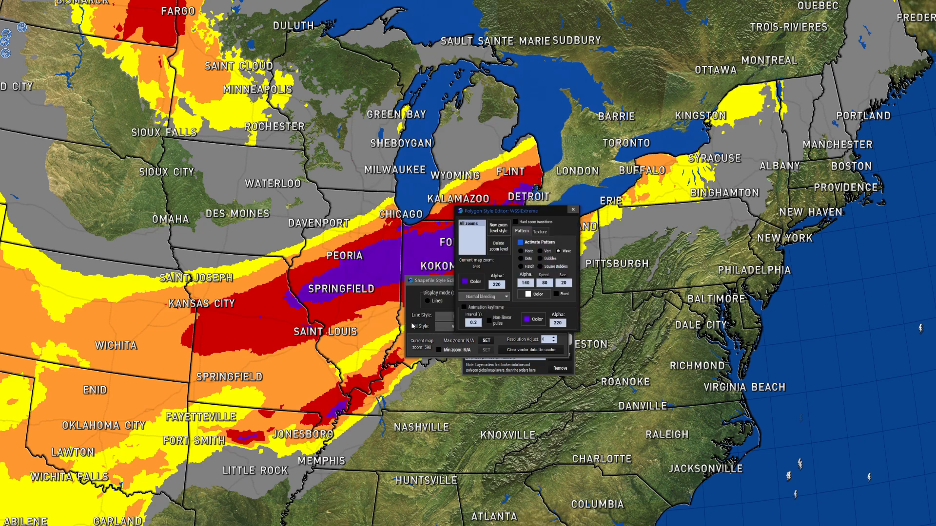
pyautogui.moveTo(486, 225); pyautogui.dragTo(532, 223)
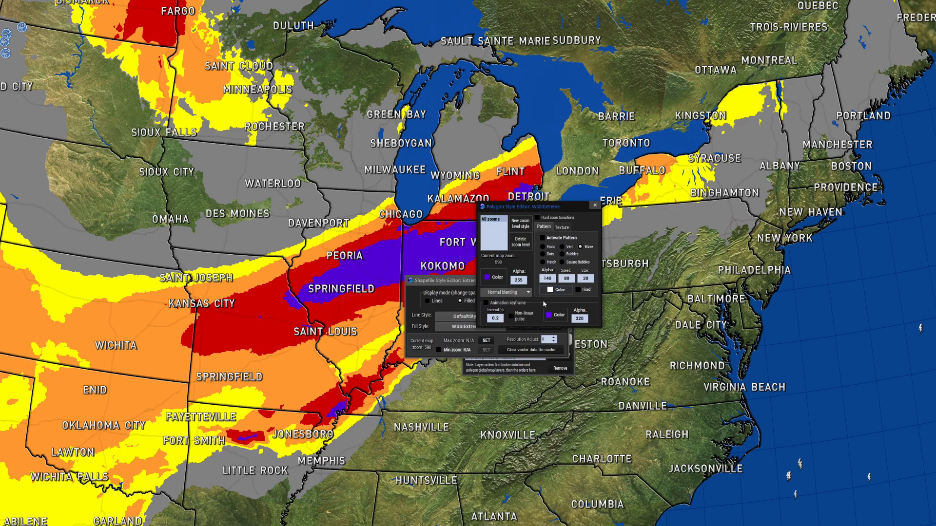
pyautogui.moveTo(520, 209); pyautogui.dragTo(424, 162)
pyautogui.click(480, 170)
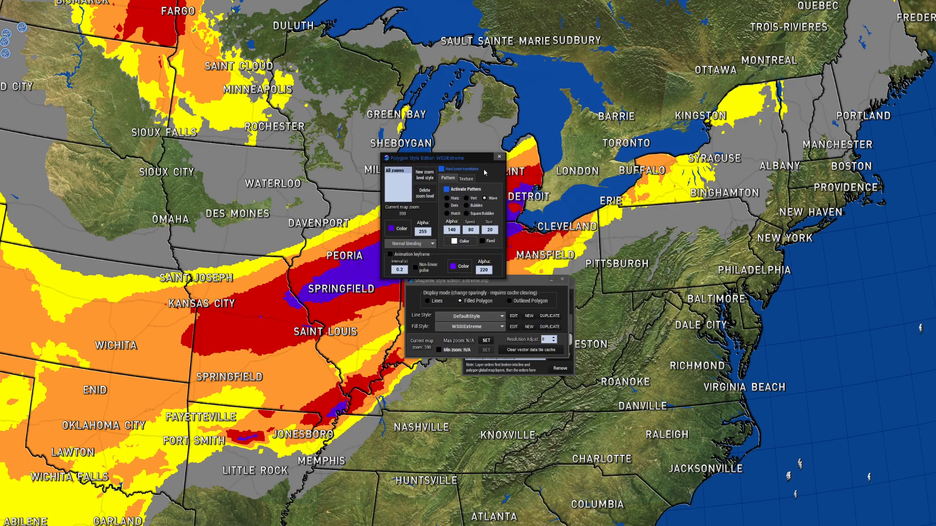
pyautogui.click(498, 159)
# Step: Close the Extreme layer's style editor and the shapefile layer manager to clear the map
pyautogui.moveTo(531, 285); pyautogui.dragTo(417, 307)
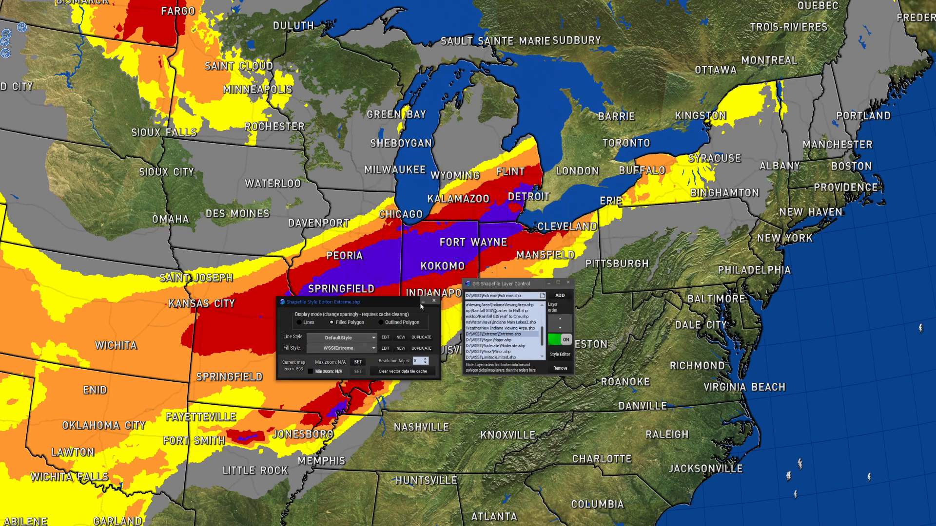
pyautogui.click(433, 301)
pyautogui.click(568, 282)
# Step: Examine the stacked WSSI impact levels on the map, both nationwide and close up over Indiana
pyautogui.moveTo(376, 258); pyautogui.dragTo(636, 273)
pyautogui.scroll(-3, 514, 255)
pyautogui.scroll(-4, 515, 255)
pyautogui.scroll(-1, 636, 273)
pyautogui.moveTo(710, 351); pyautogui.dragTo(626, 286)
pyautogui.scroll(3, 627, 286)
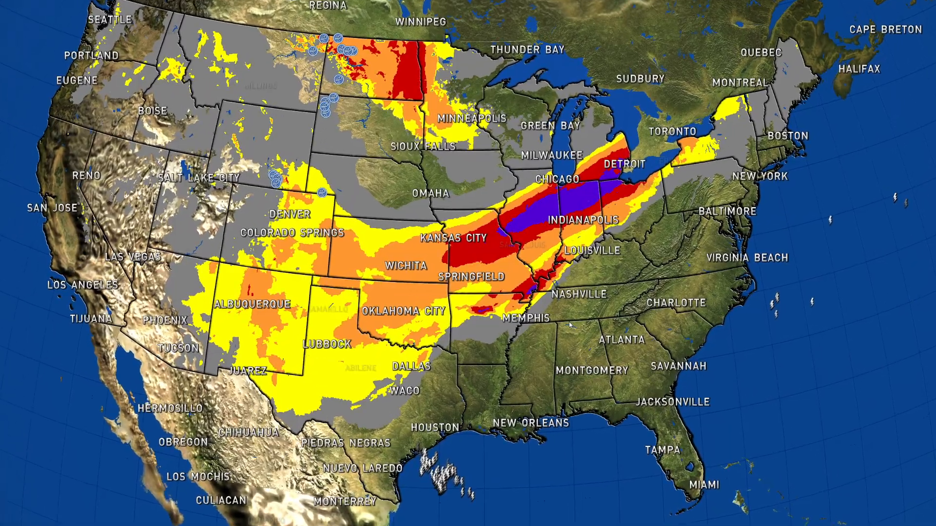
pyautogui.moveTo(609, 227); pyautogui.dragTo(469, 287)
pyautogui.scroll(10, 469, 287)
pyautogui.moveTo(389, 285); pyautogui.dragTo(492, 359)
pyautogui.scroll(-5, 493, 359)
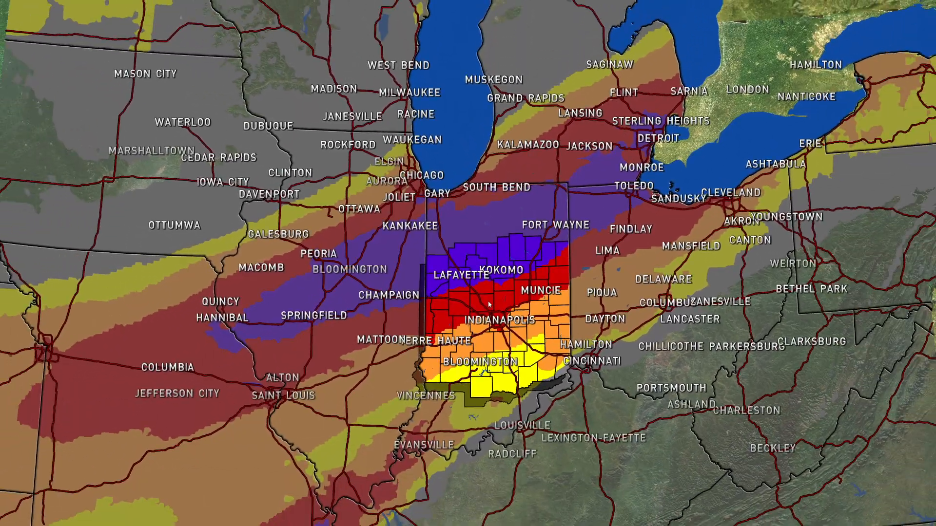
pyautogui.scroll(-3, 473, 251)
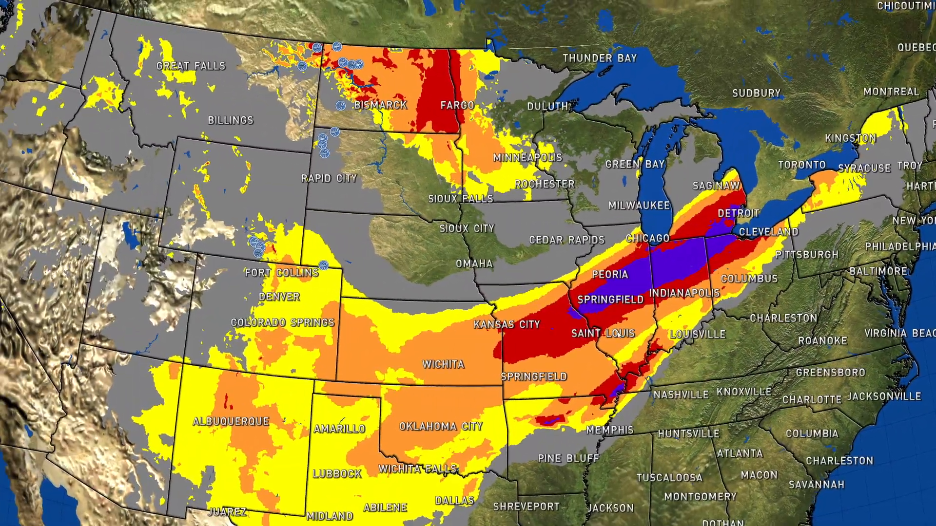